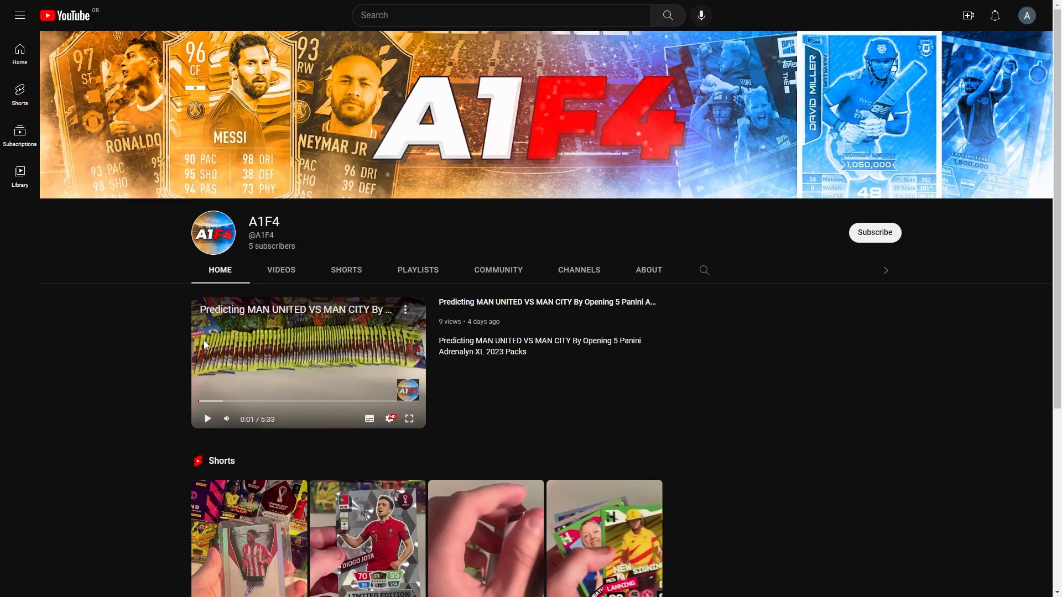
- Browse the channel's uploaded videos list
left_click(277, 271)
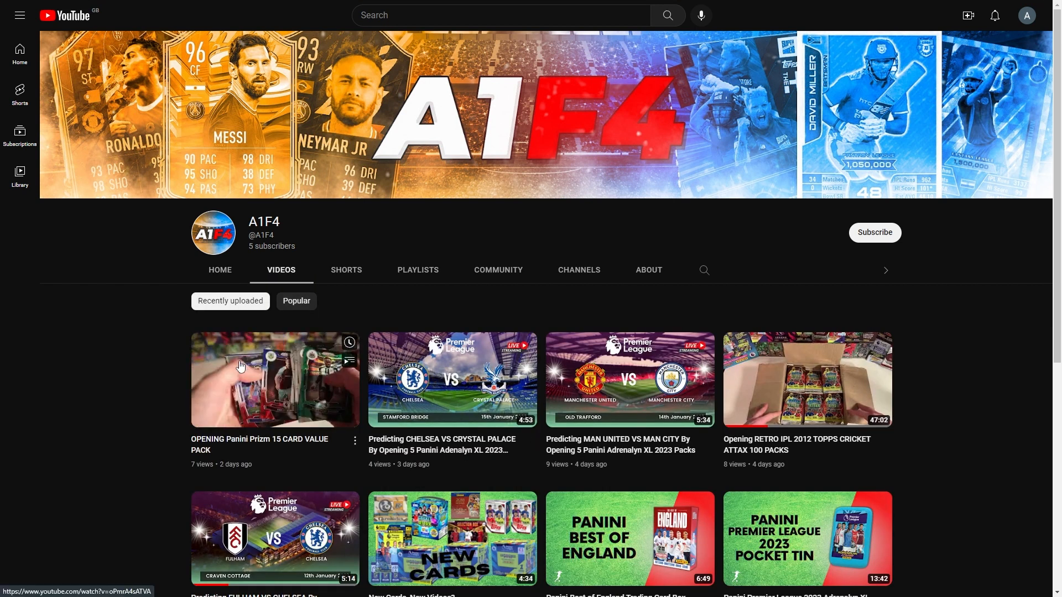
scroll(117, 356, "down", 3)
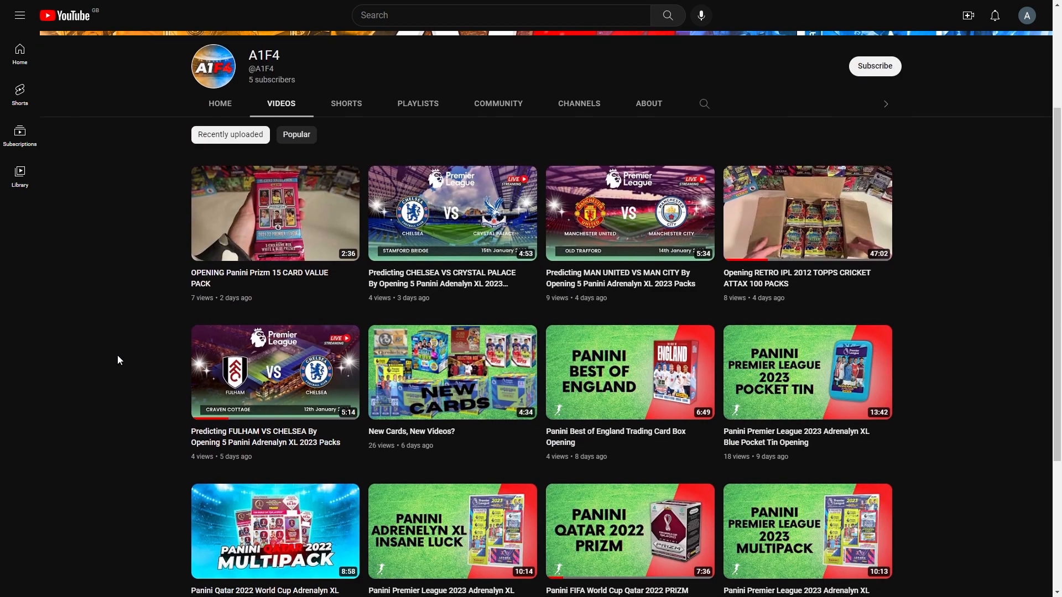
scroll(117, 355, "down", 4)
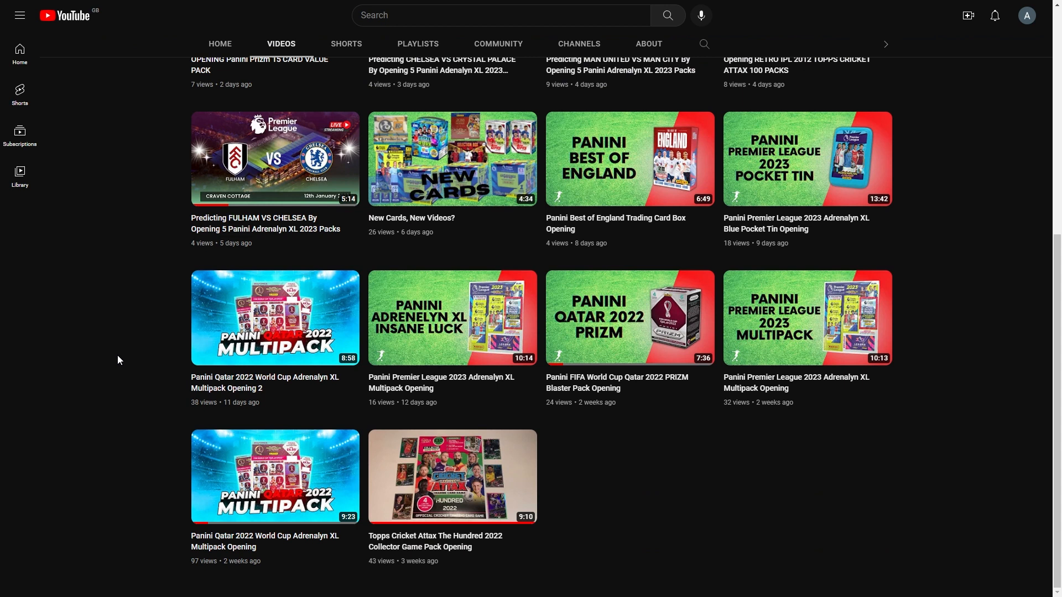
scroll(117, 355, "up", 7)
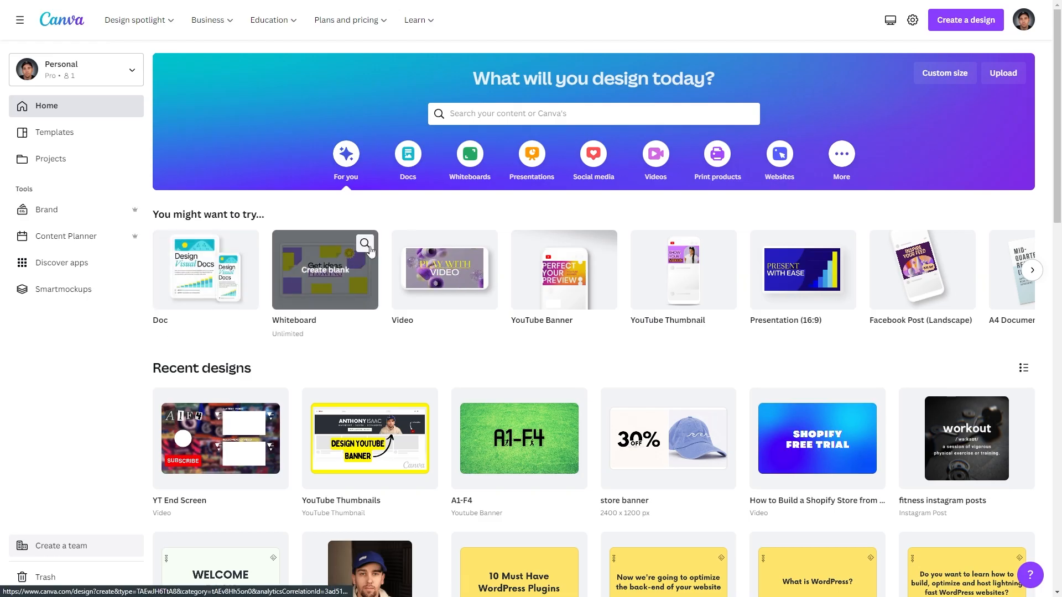
- Search the templates for youtube end screen and browse the results
left_click(495, 118)
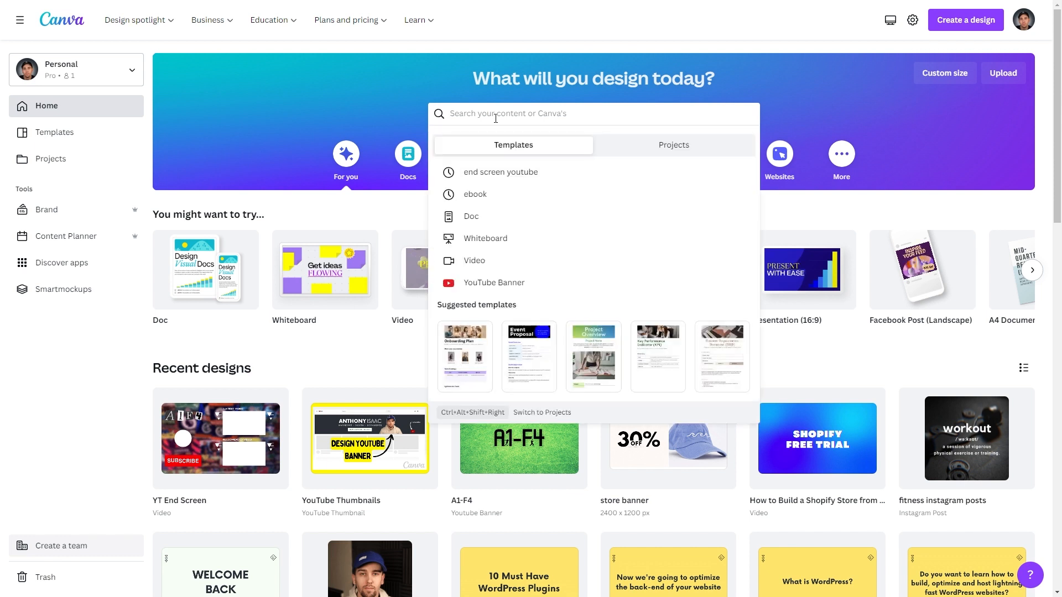
type("youtube end screen")
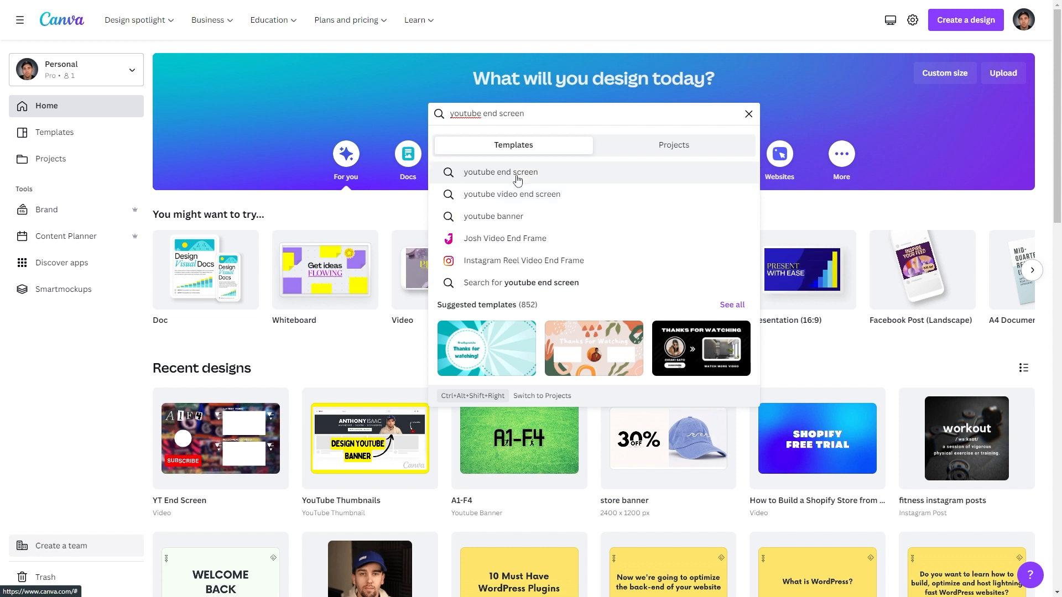
left_click(517, 177)
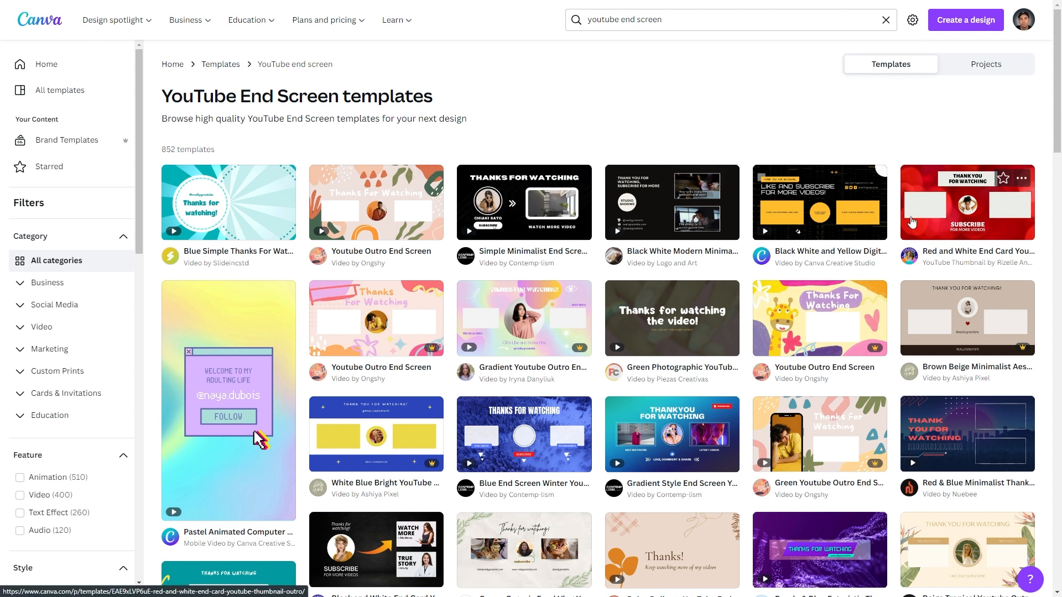
scroll(510, 317, "down", 13)
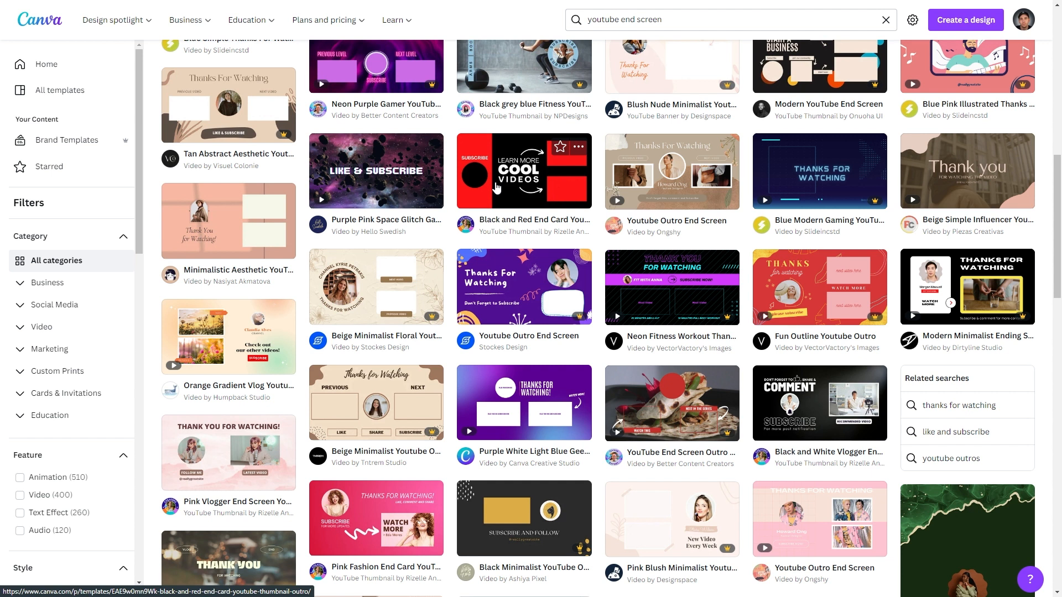
scroll(496, 188, "up", 15)
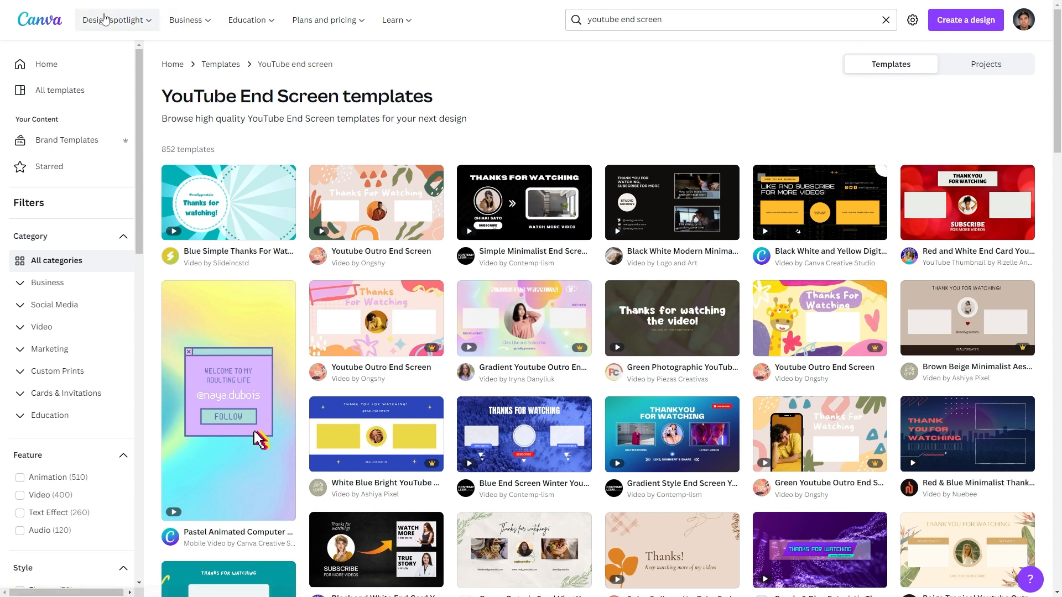
- Create a blank video design at 1920 × 1080 px from the home page
left_click(39, 19)
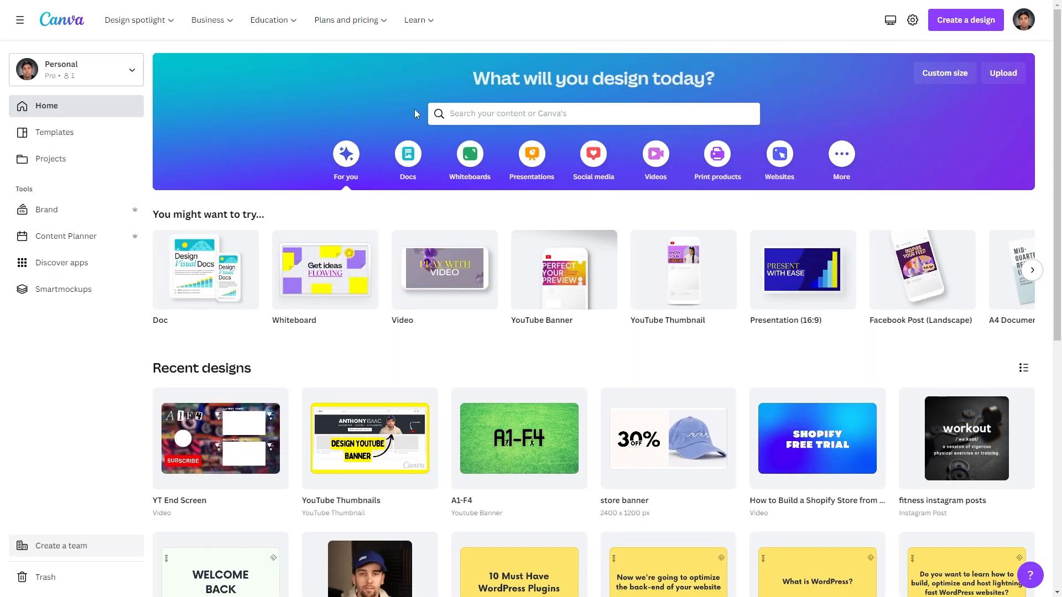
mouse_move(437, 268)
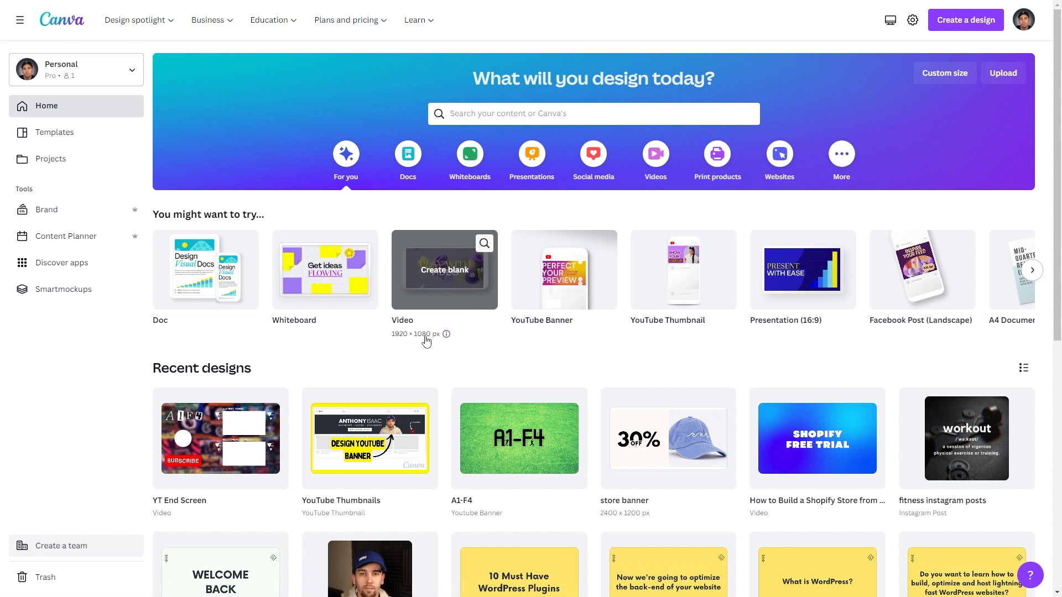
left_click(439, 271)
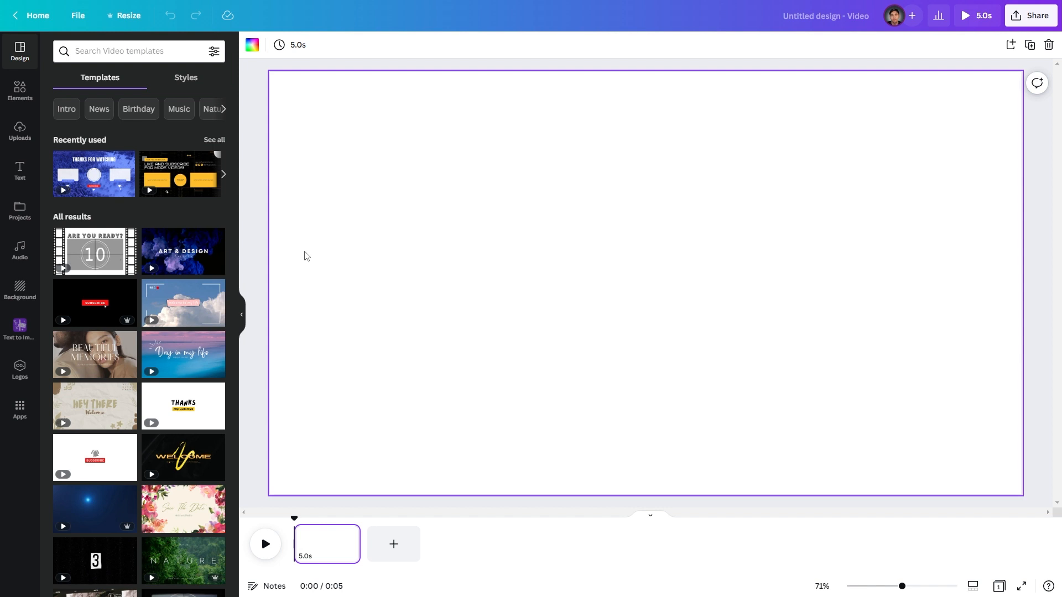
- Search the video templates for youtube end screen
scroll(119, 294, "down", 8)
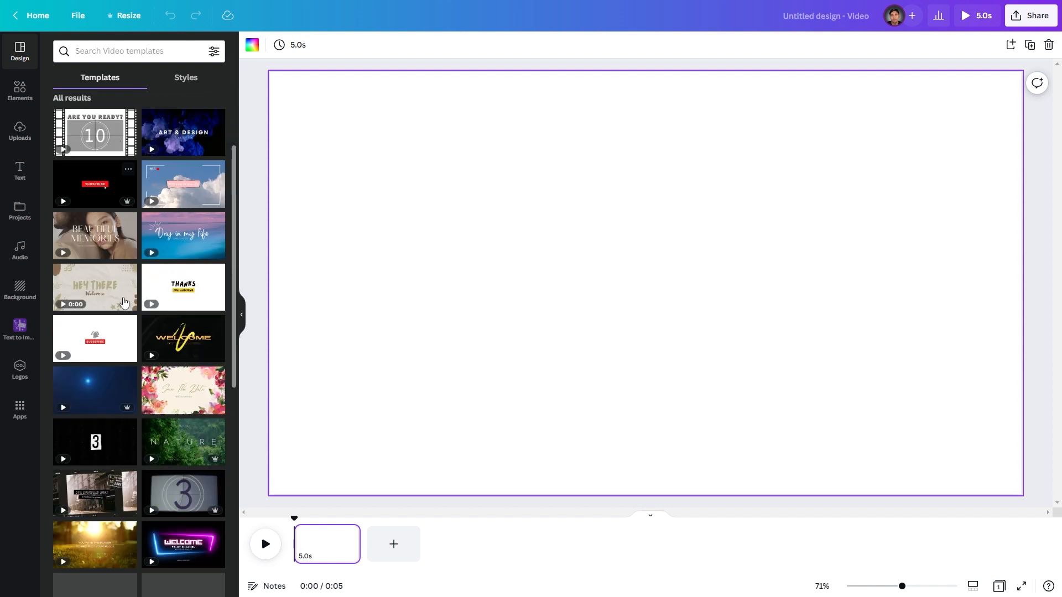
scroll(133, 387, "up", 5)
scroll(134, 400, "up", 3)
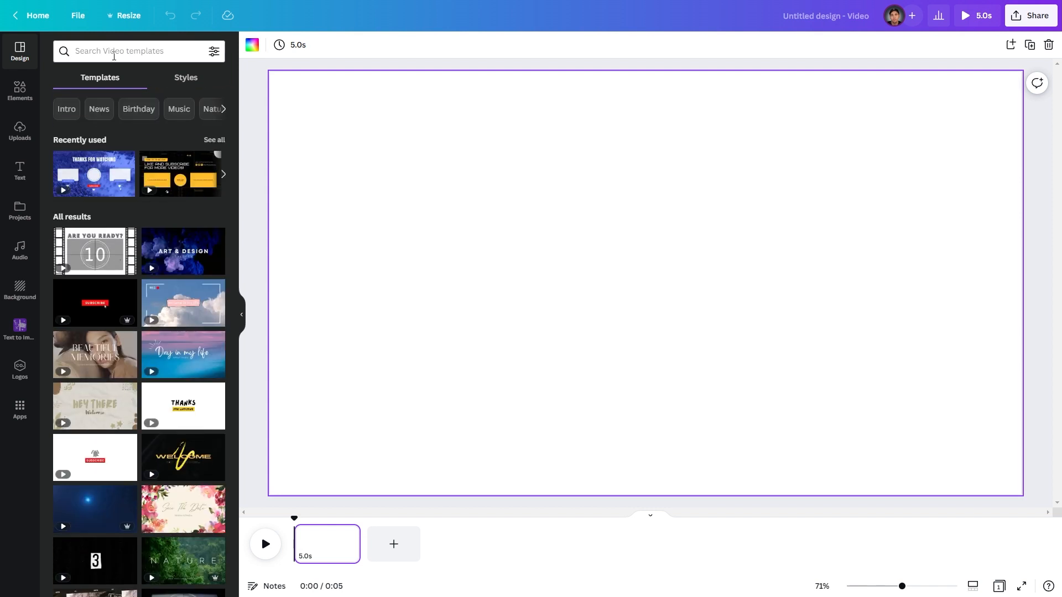
left_click(114, 56)
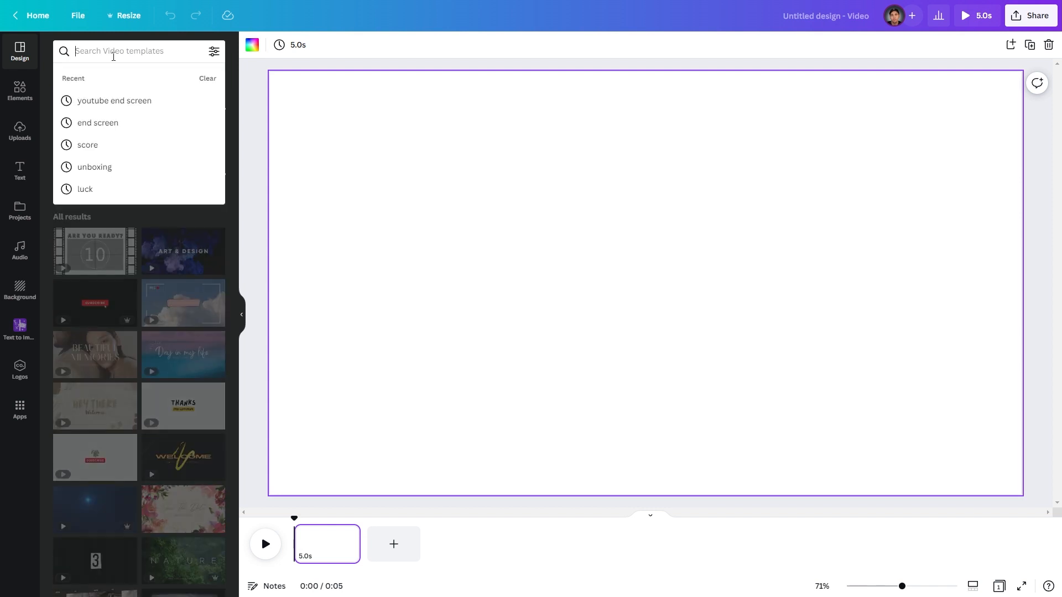
left_click(122, 103)
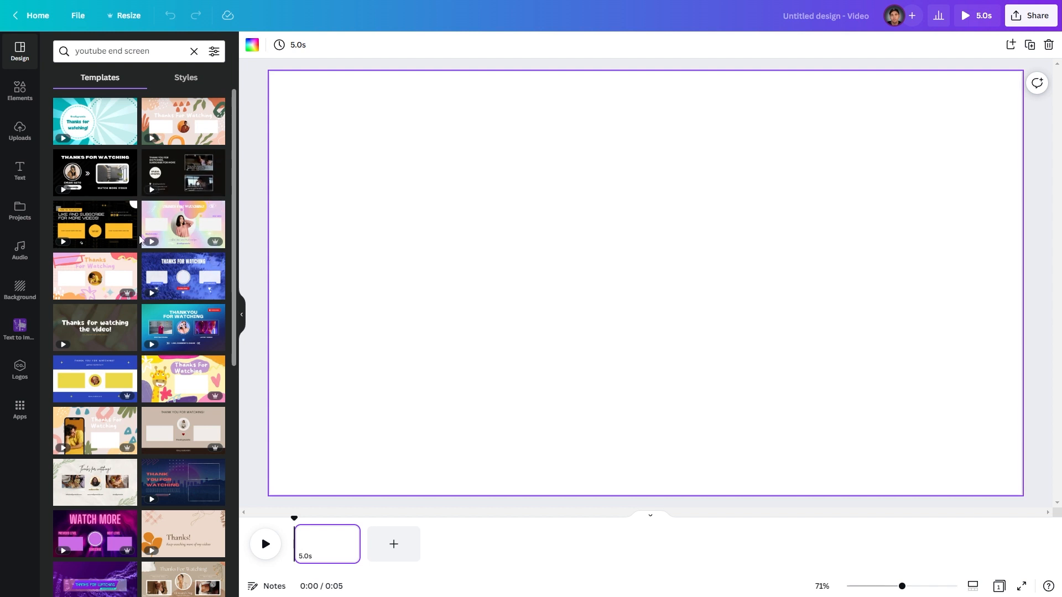
left_click(197, 175)
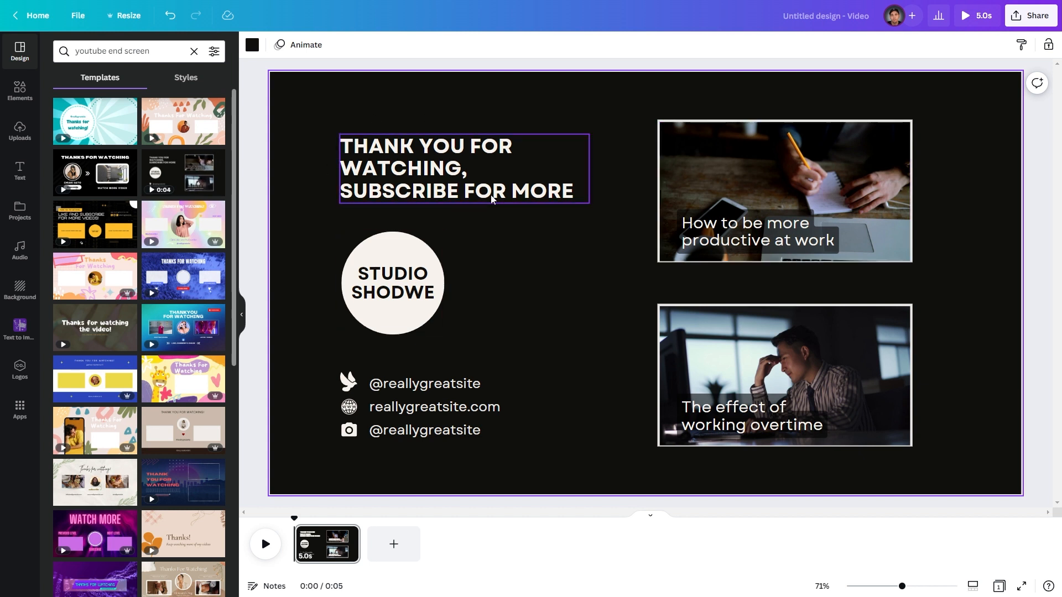
left_click(333, 543)
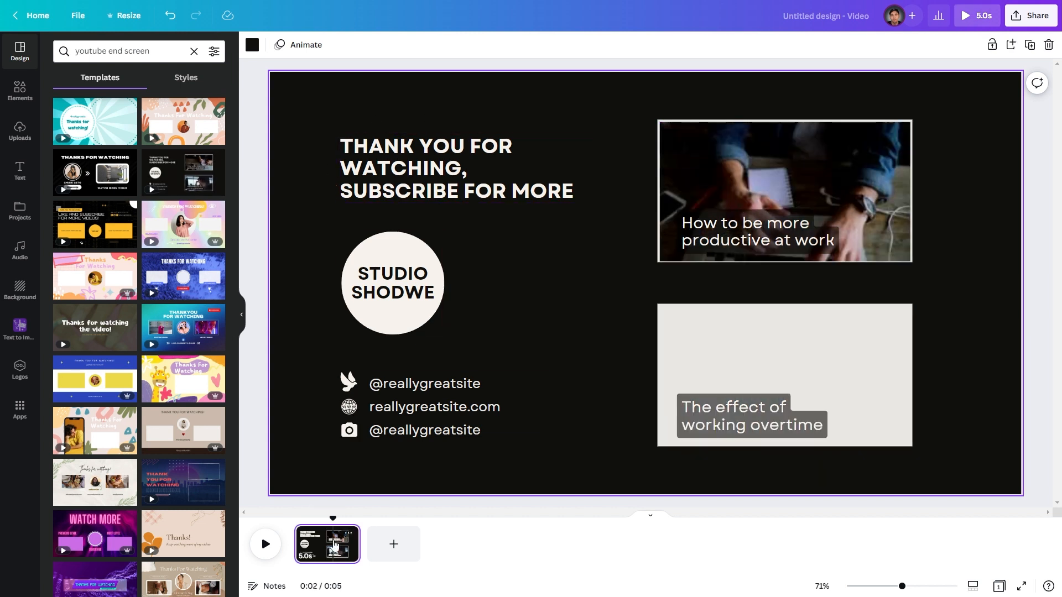
key("Delete")
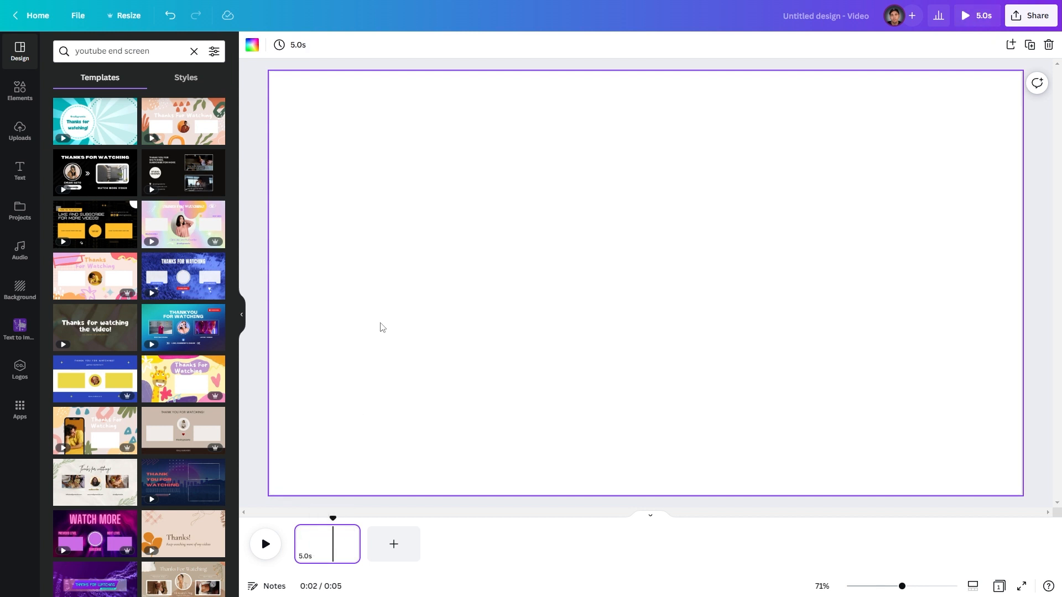
left_click(397, 144)
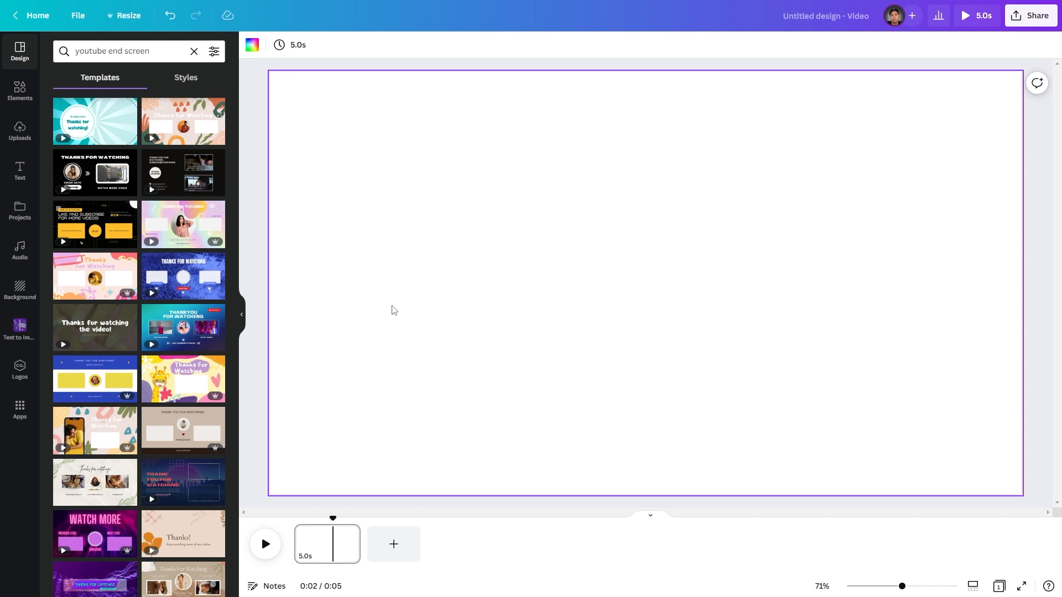
- Set the page duration to 15 seconds
mouse_move(360, 540)
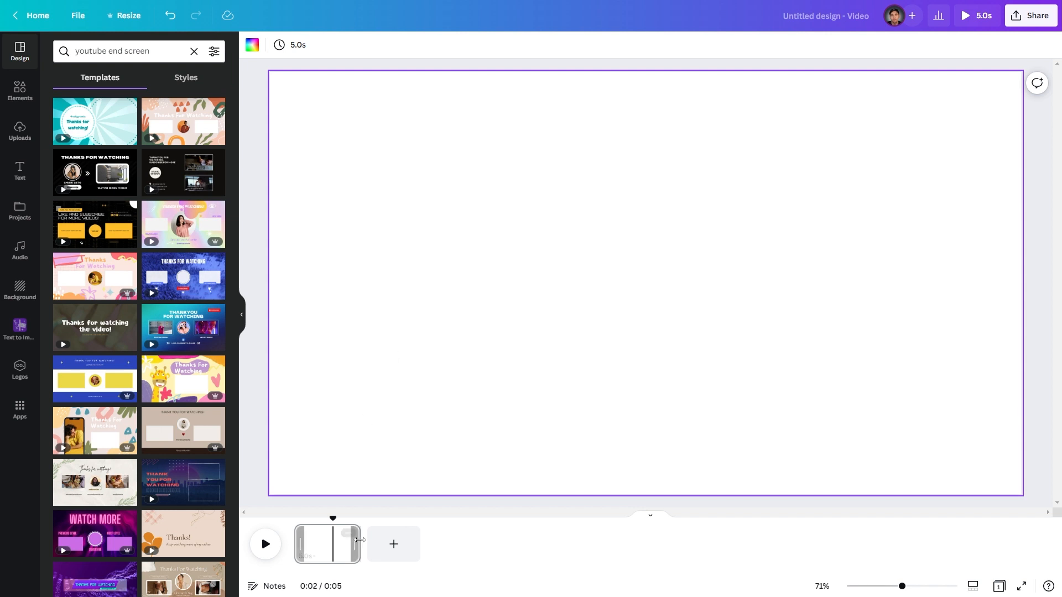
mouse_move(360, 540)
left_mouse_down()
mouse_move(469, 541)
mouse_move(363, 541)
left_mouse_up()
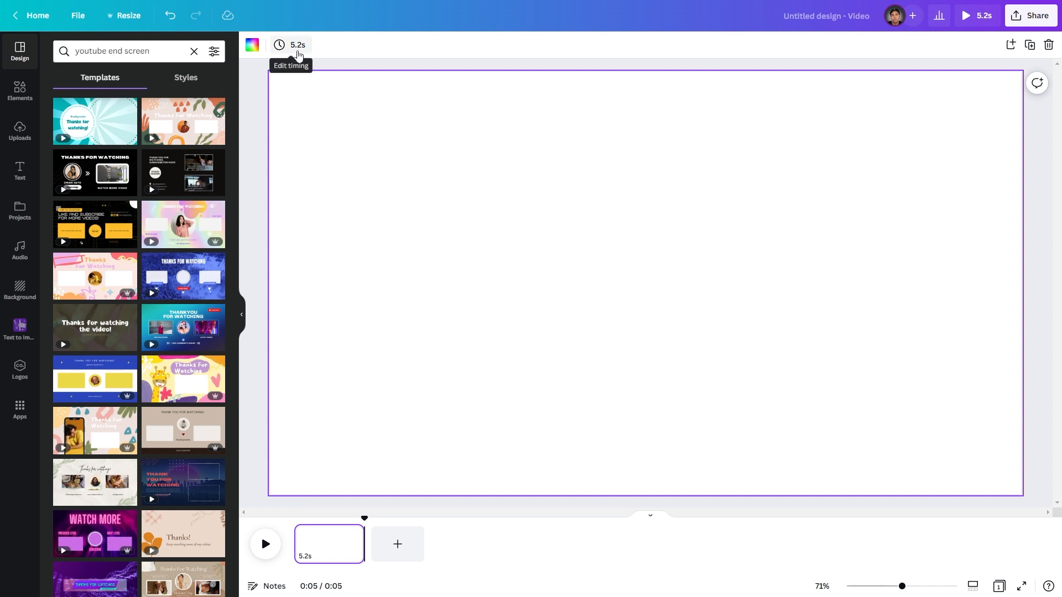
left_click(298, 50)
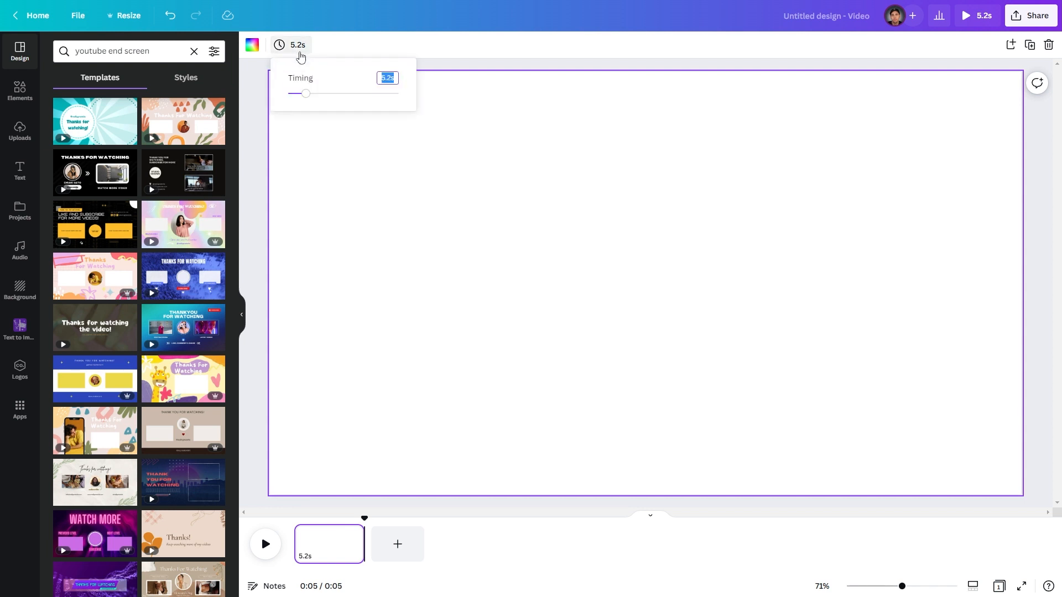
type("15")
key("Return")
left_click(403, 311)
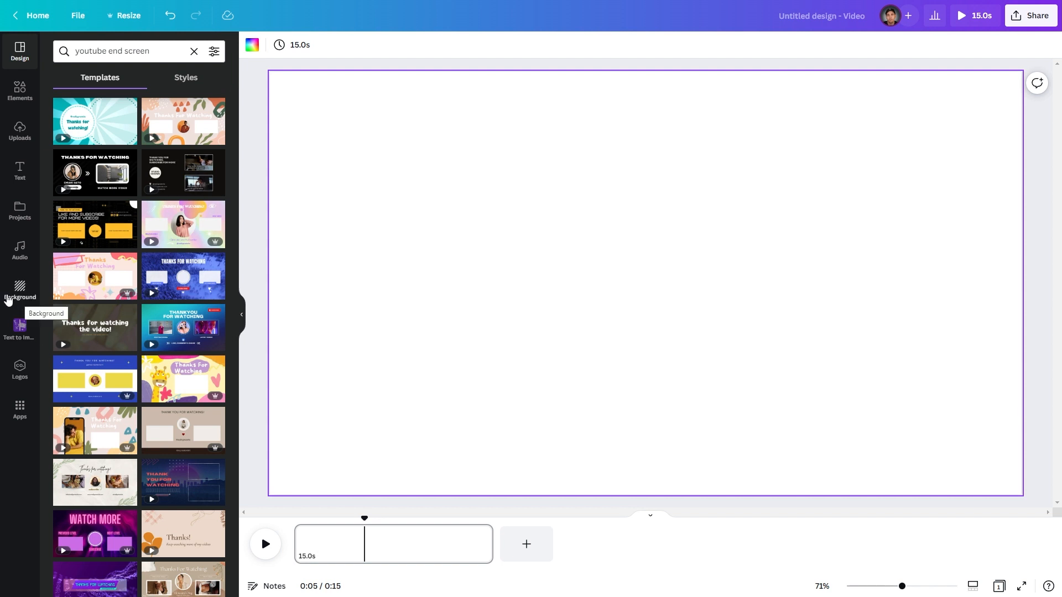
- Apply the blue nebula background from the Nature backgrounds to the page
left_click(19, 289)
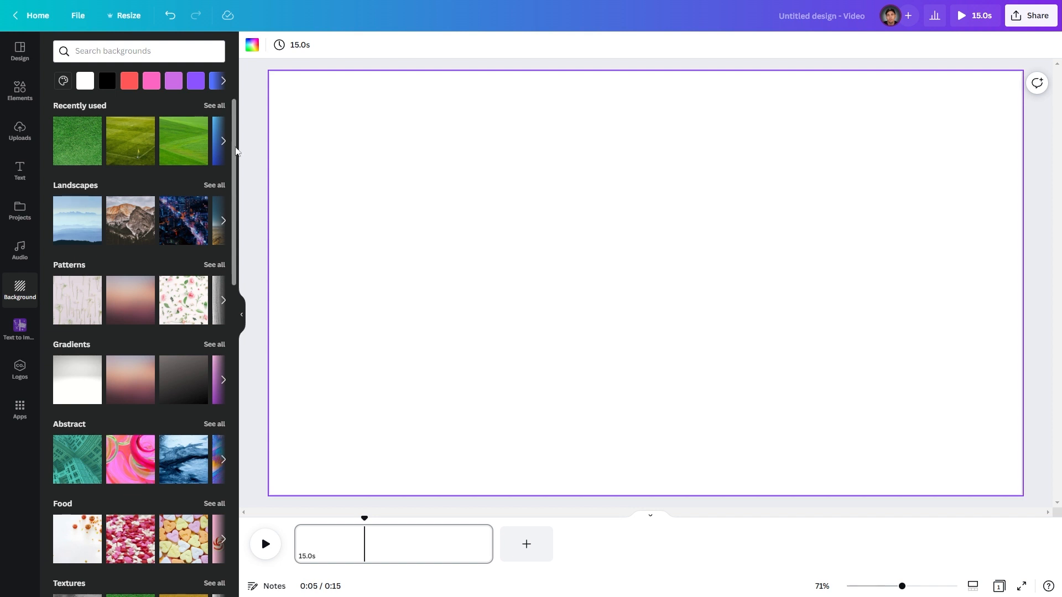
scroll(137, 367, "down", 5)
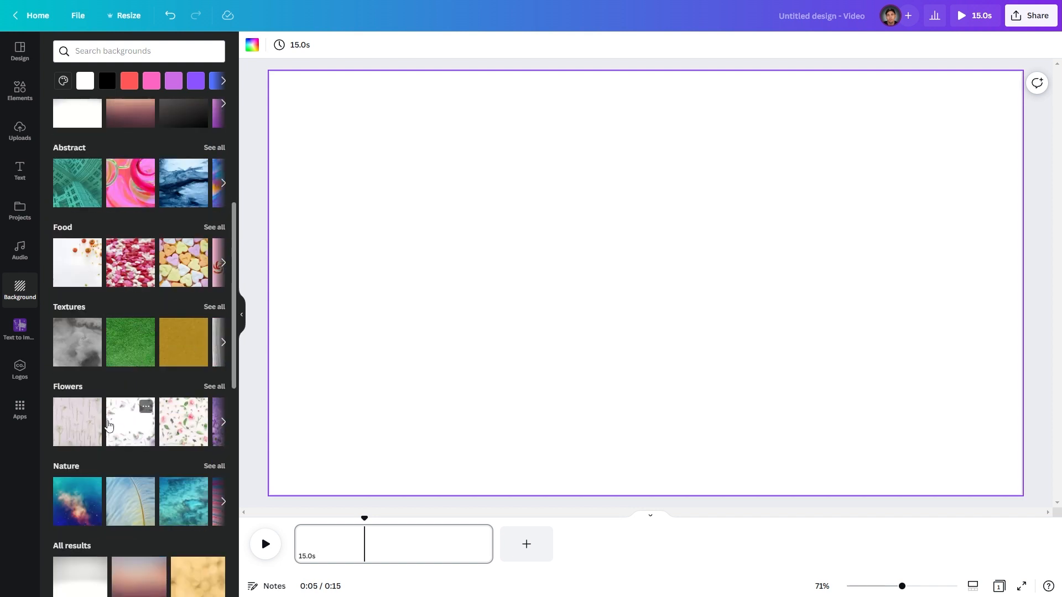
left_click(83, 505)
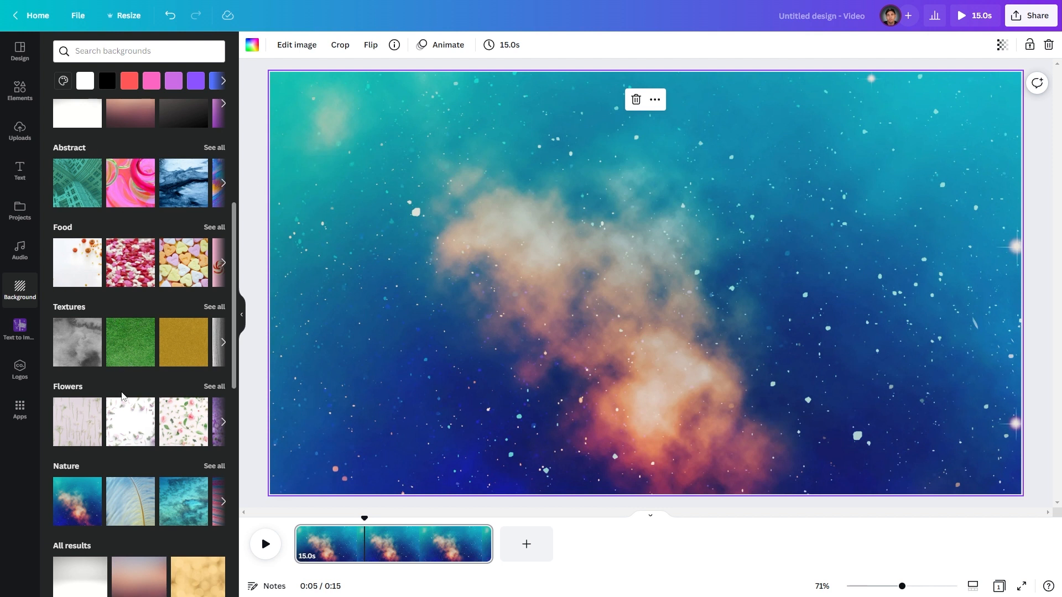
scroll(131, 423, "up", 5)
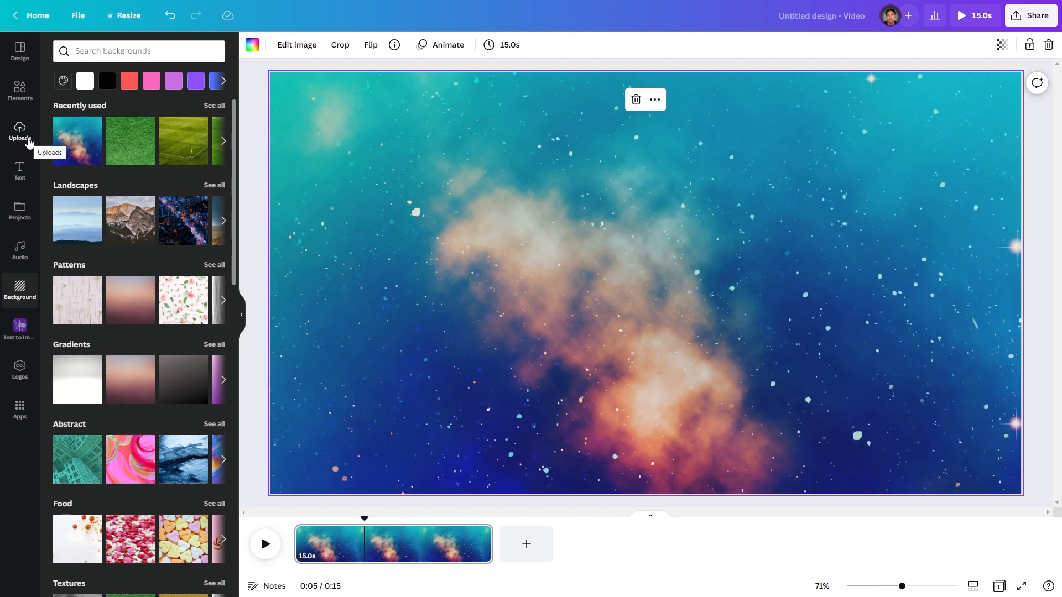
- Add the uploaded trading card packs collage image to the design
left_click(20, 131)
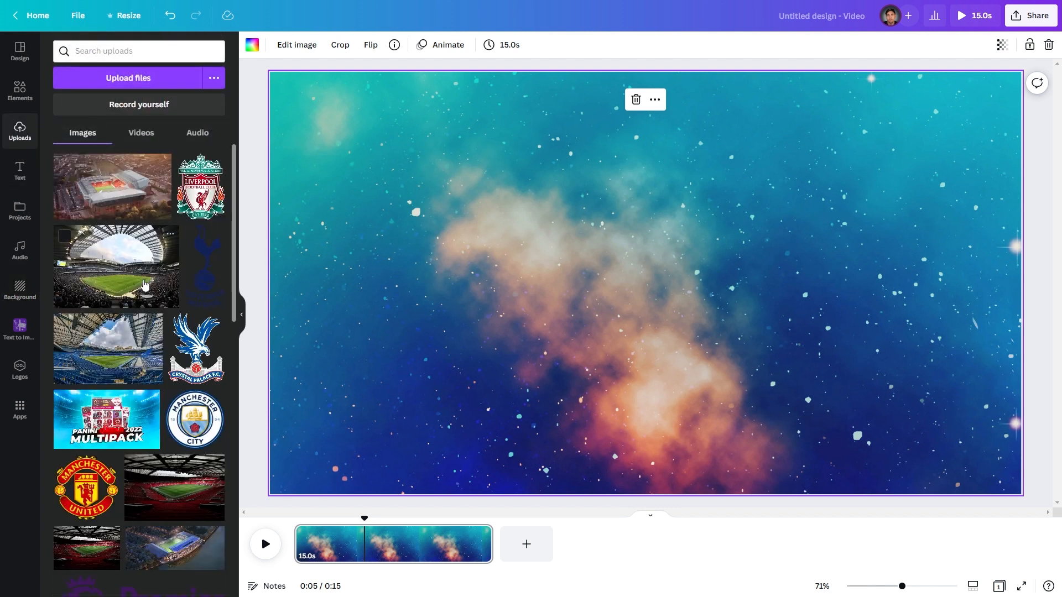
scroll(144, 284, "down", 4)
scroll(143, 285, "down", 15)
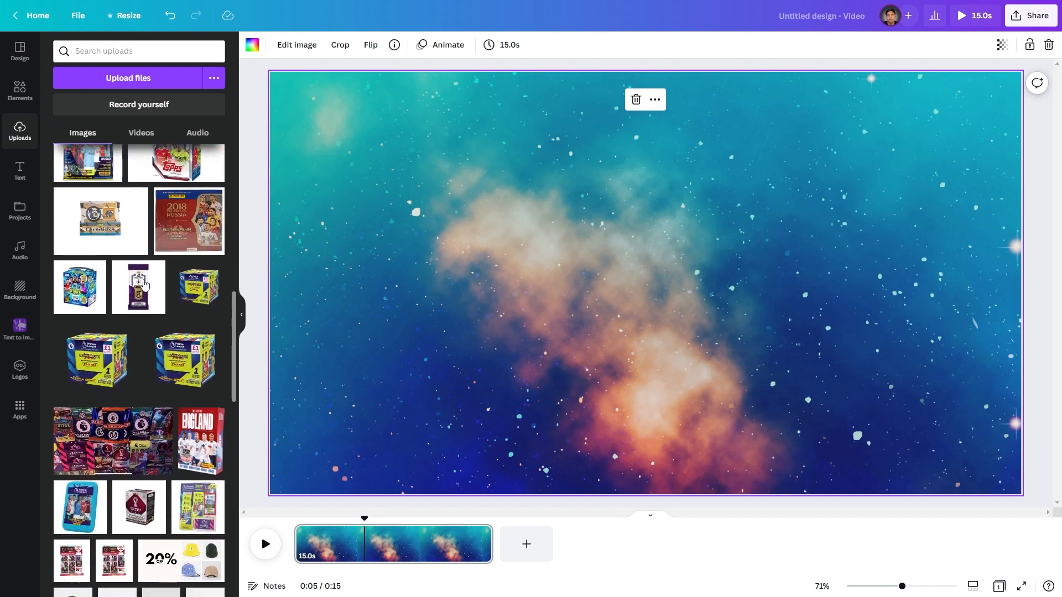
scroll(144, 285, "down", 1)
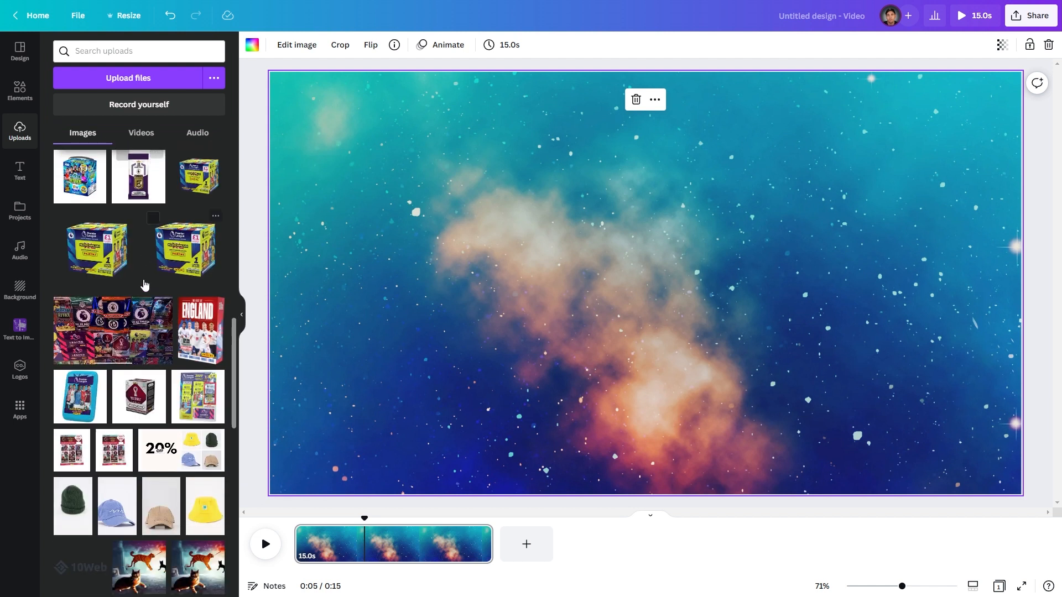
left_click(120, 343)
scroll(166, 327, "up", 6)
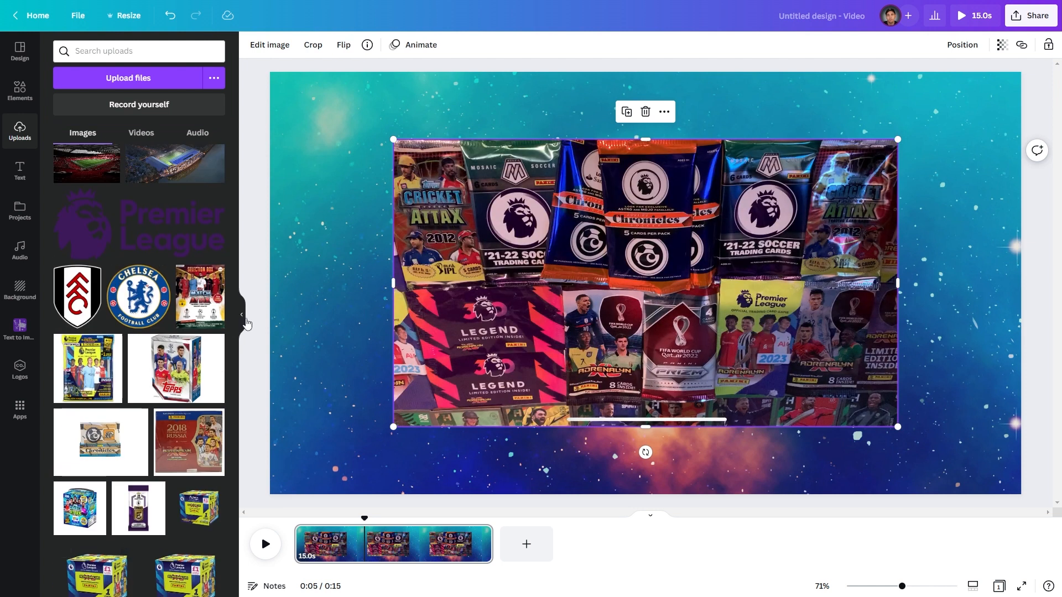
- Enlarge the card-pack collage image so it covers the whole page
left_click(245, 320)
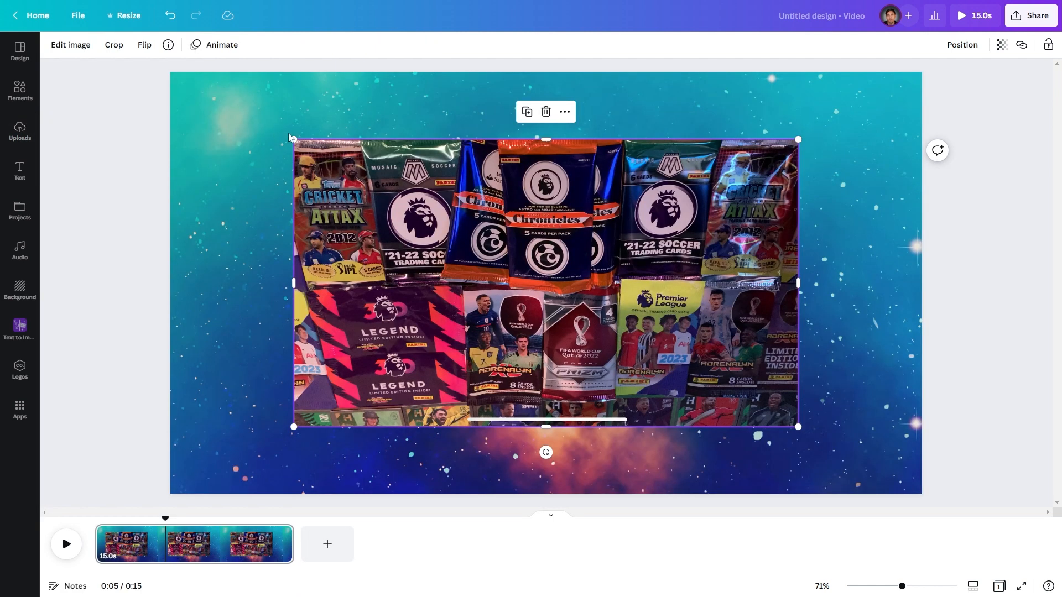
left_click_drag(293, 139, 123, 53)
left_click_drag(797, 428, 962, 534)
left_click_drag(668, 340, 657, 319)
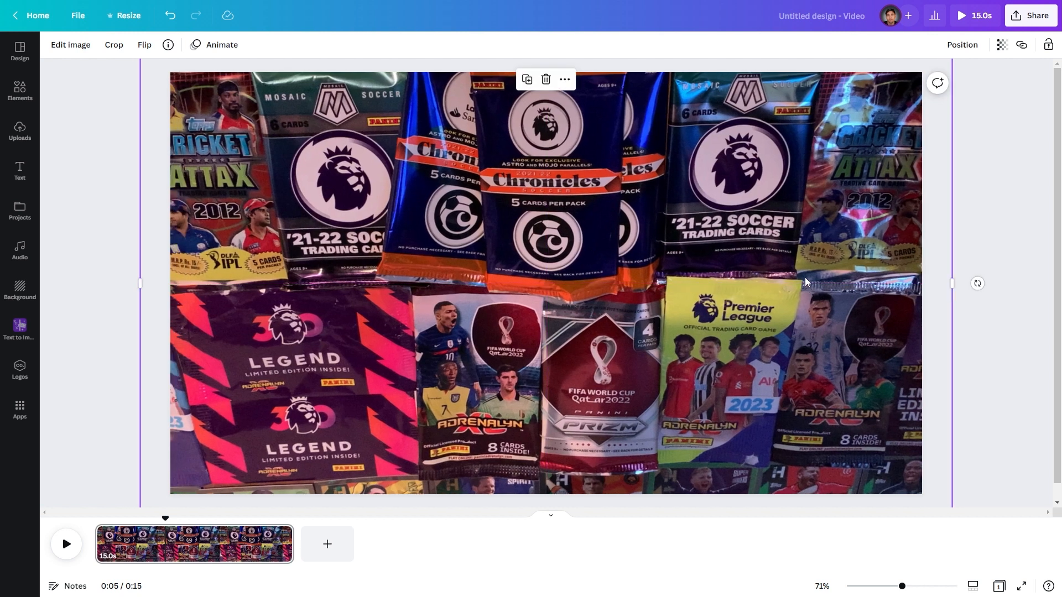
left_click_drag(808, 239, 744, 266)
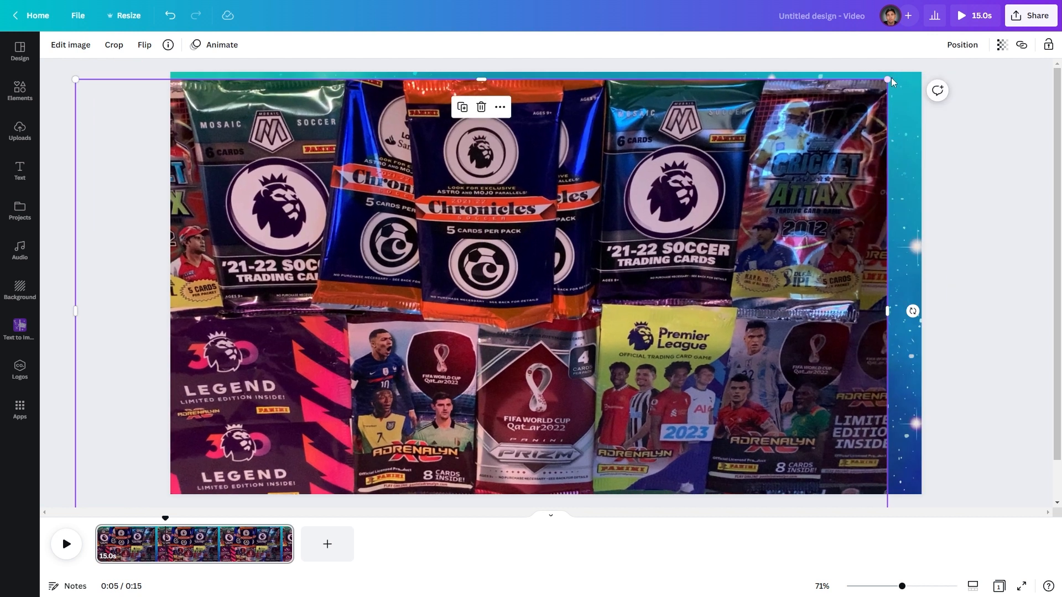
left_click_drag(885, 84, 853, 103)
- Set the collage image as the page background and fit it to the canvas
left_click_drag(604, 229, 677, 188)
right_click(677, 188)
left_click(625, 183)
left_click_drag(557, 239, 559, 242)
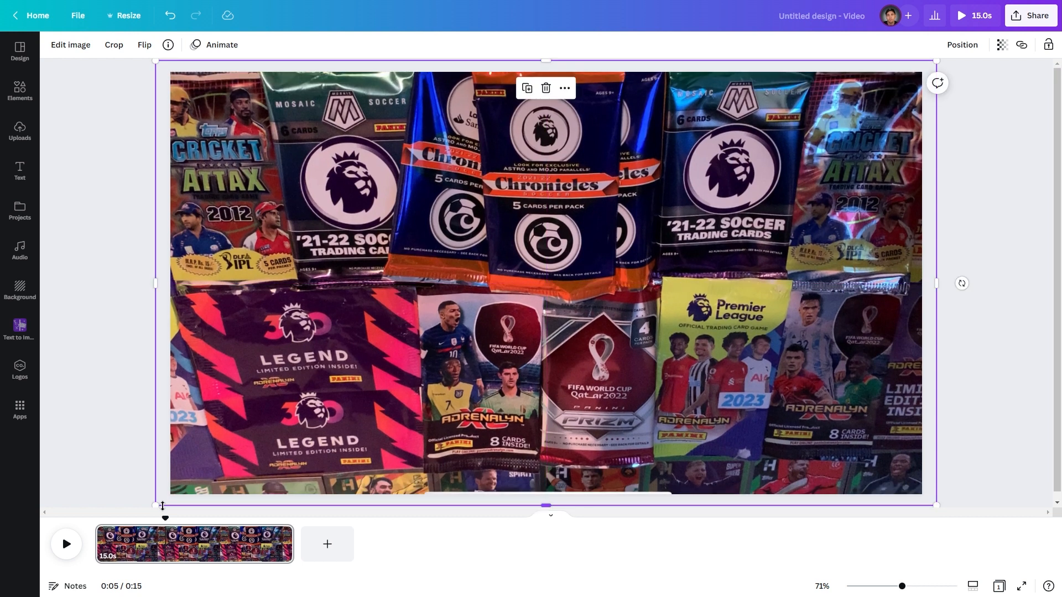
left_click_drag(157, 504, 146, 510)
left_click_drag(466, 312, 471, 310)
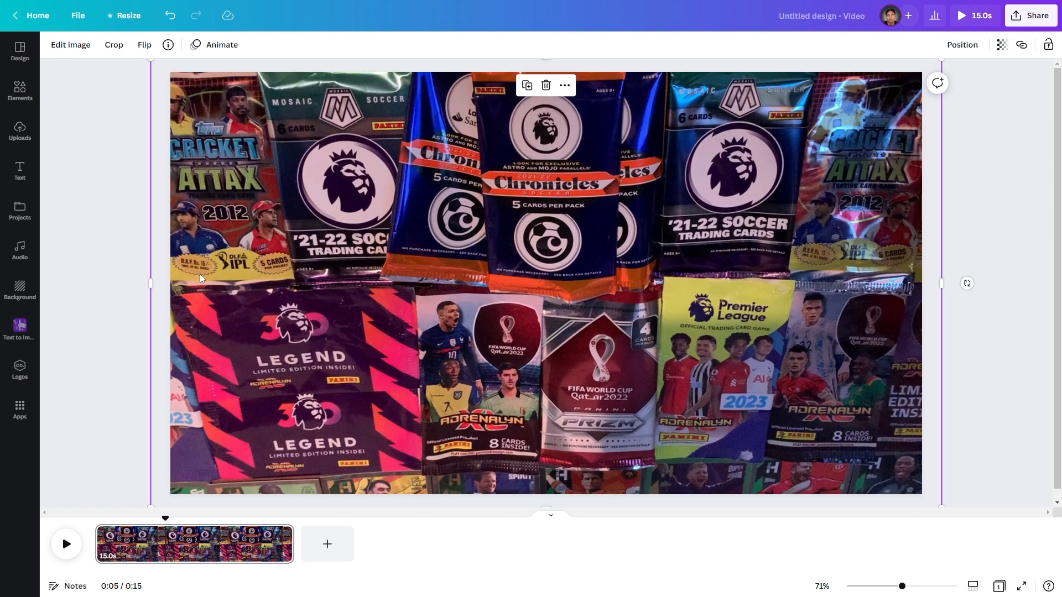
left_click(104, 239)
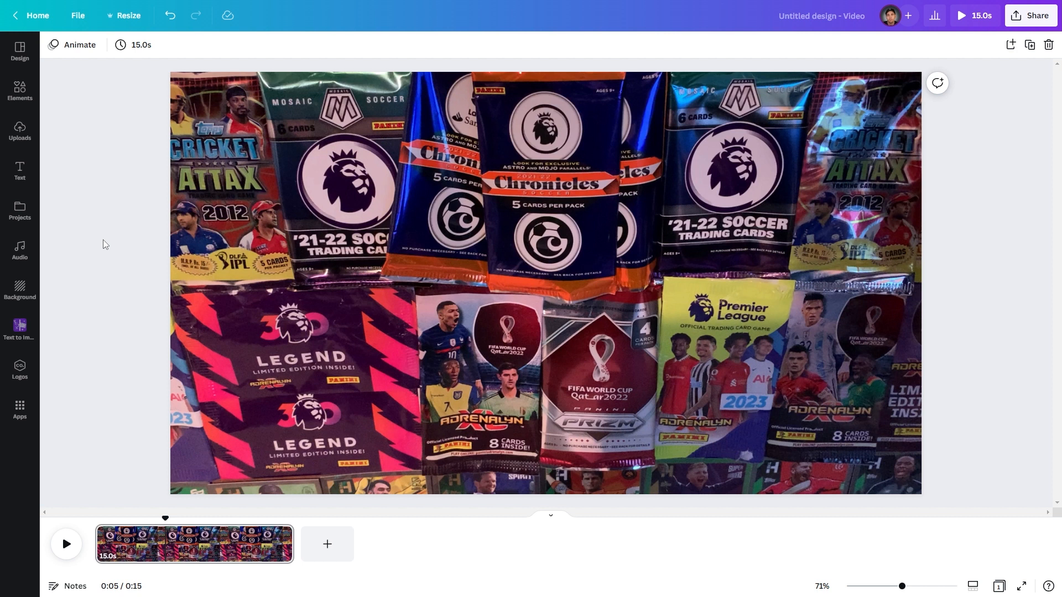
- Apply a blur of 10 to the background collage image
left_click(386, 238)
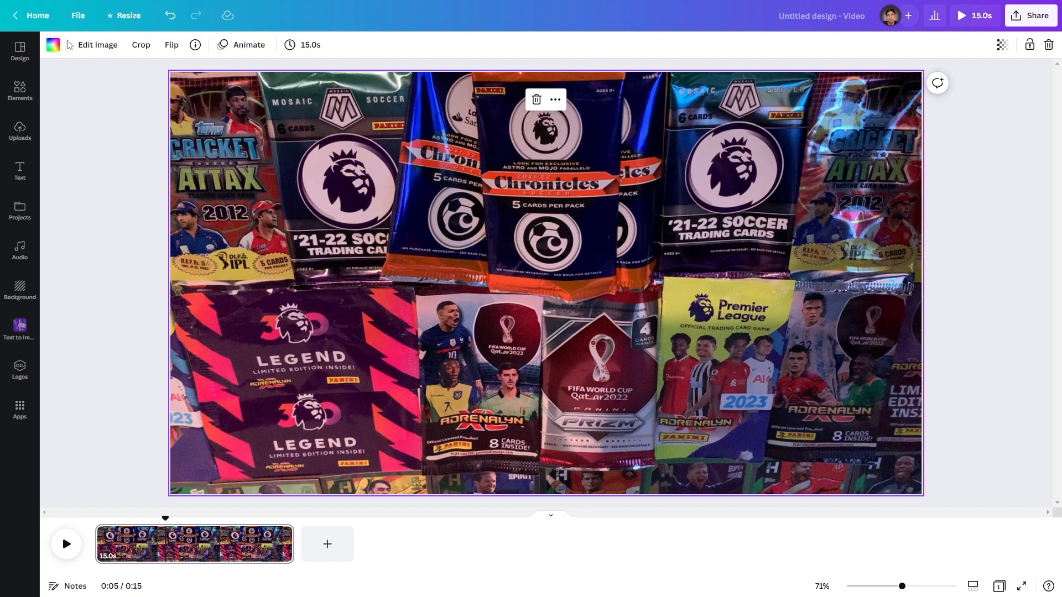
left_click(101, 52)
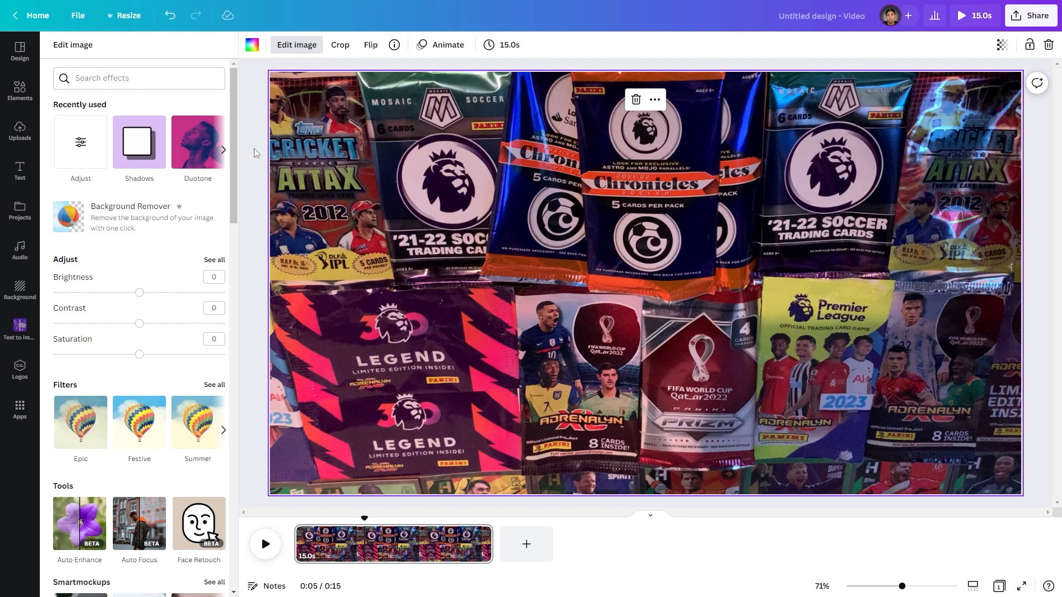
left_click(81, 145)
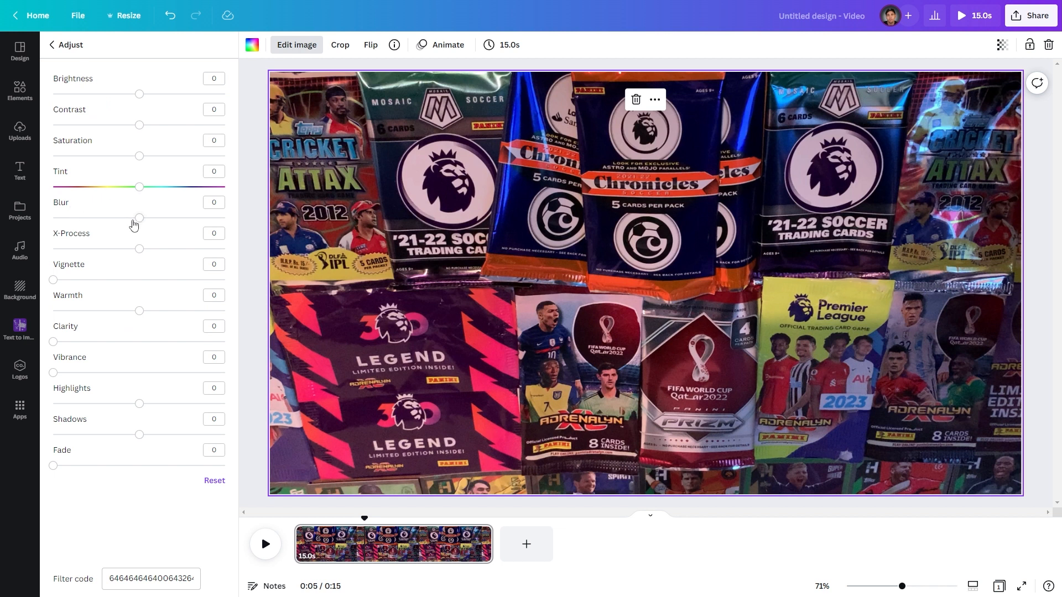
left_click_drag(141, 221, 146, 218)
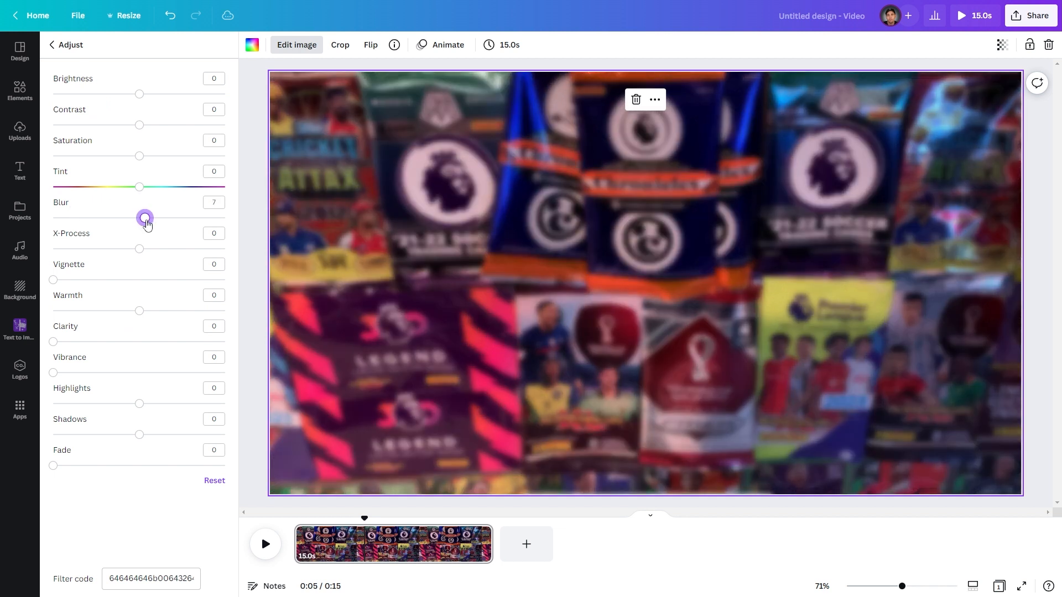
left_click(216, 204)
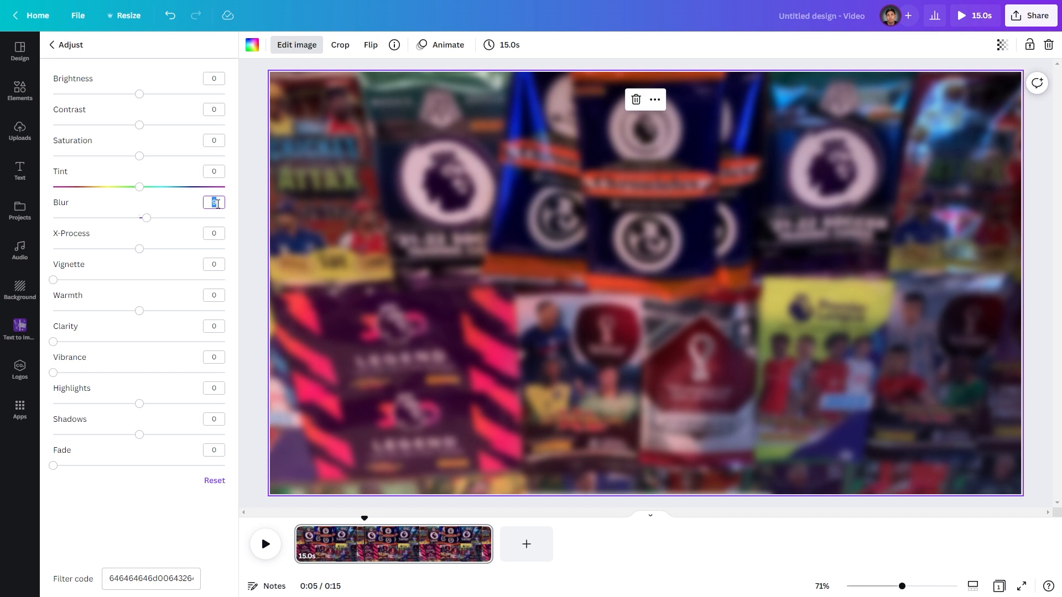
type("10")
left_click(250, 157)
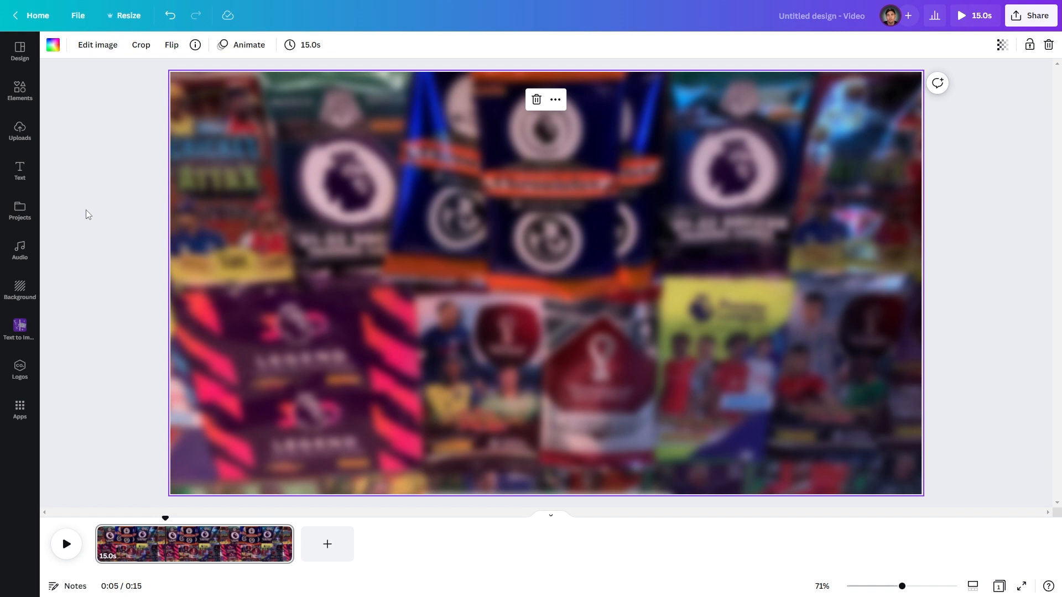
- Add a square shape to the page and fill it white
left_click(113, 201)
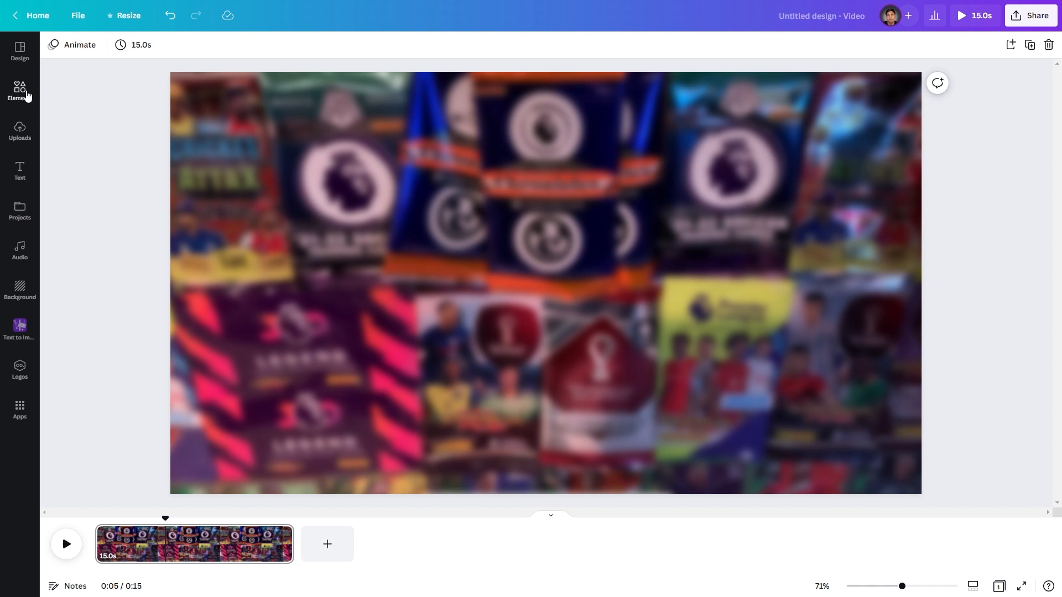
left_click(26, 94)
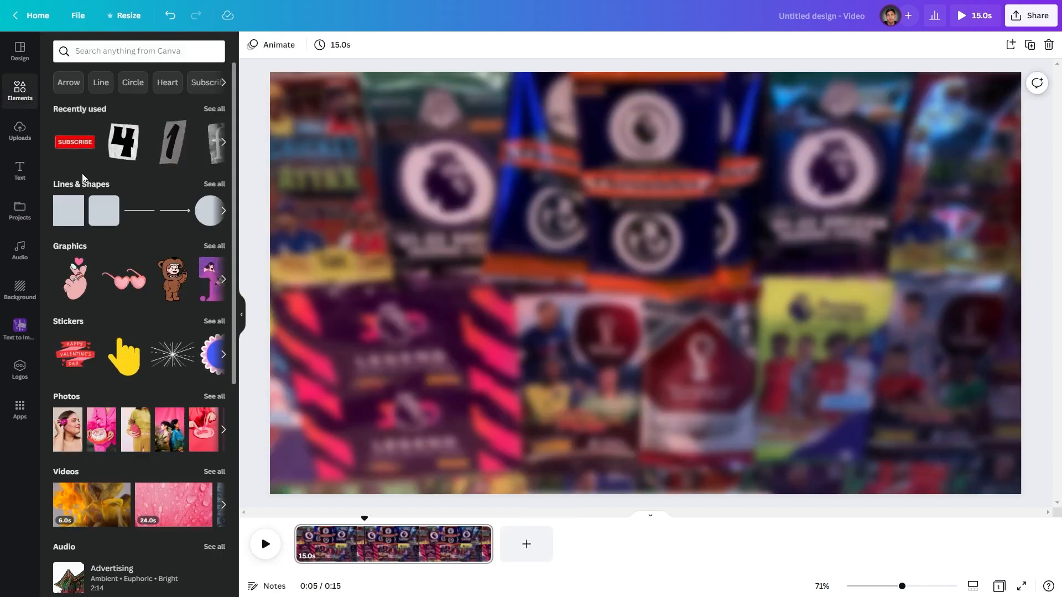
left_click(79, 188)
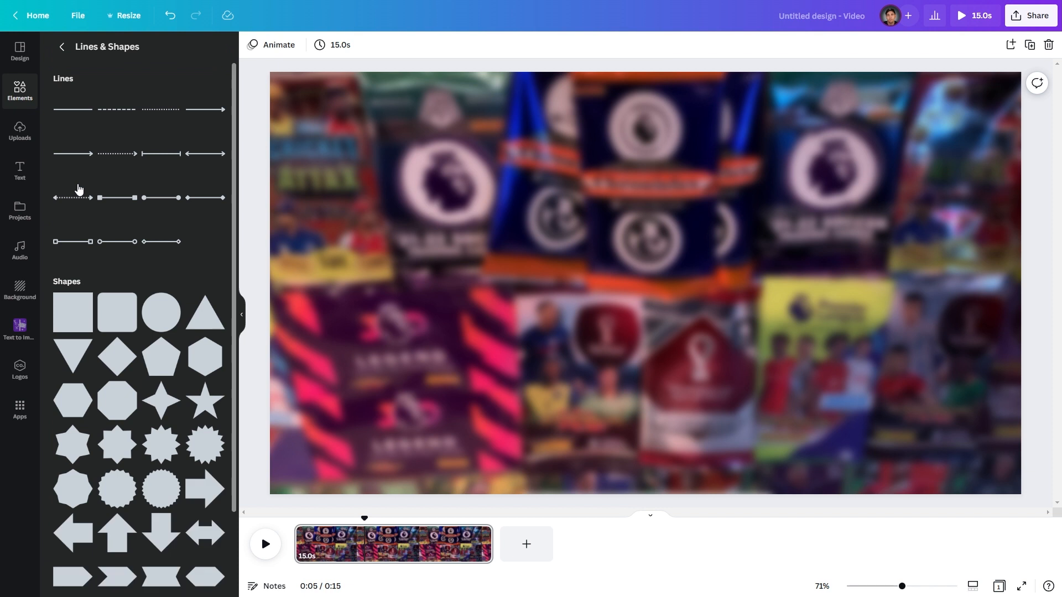
left_click(72, 326)
left_click(530, 258)
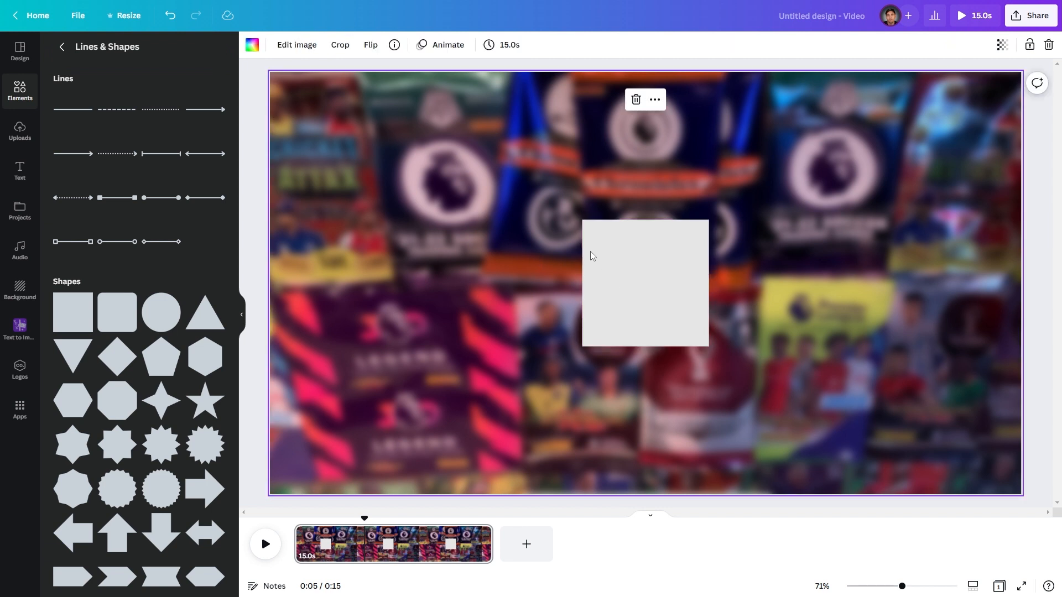
left_click(596, 250)
left_click(310, 46)
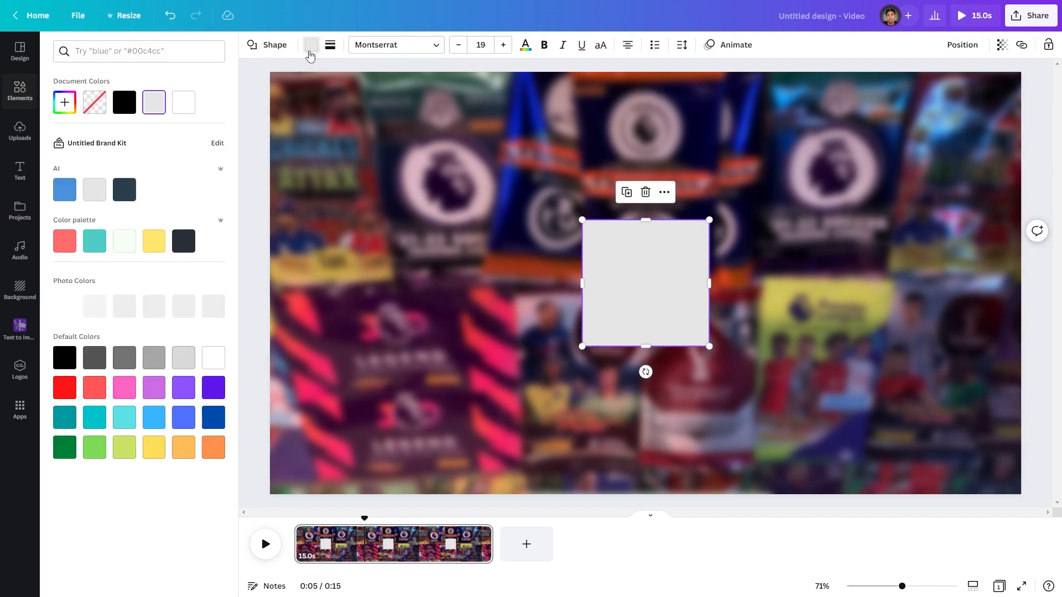
left_click(182, 106)
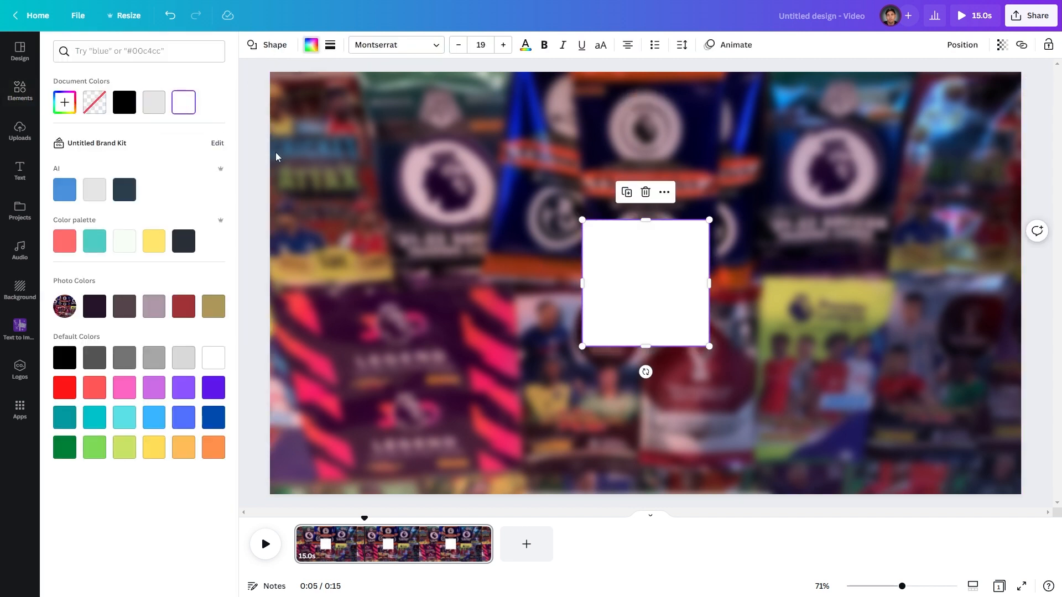
left_click(255, 154)
left_click(252, 181)
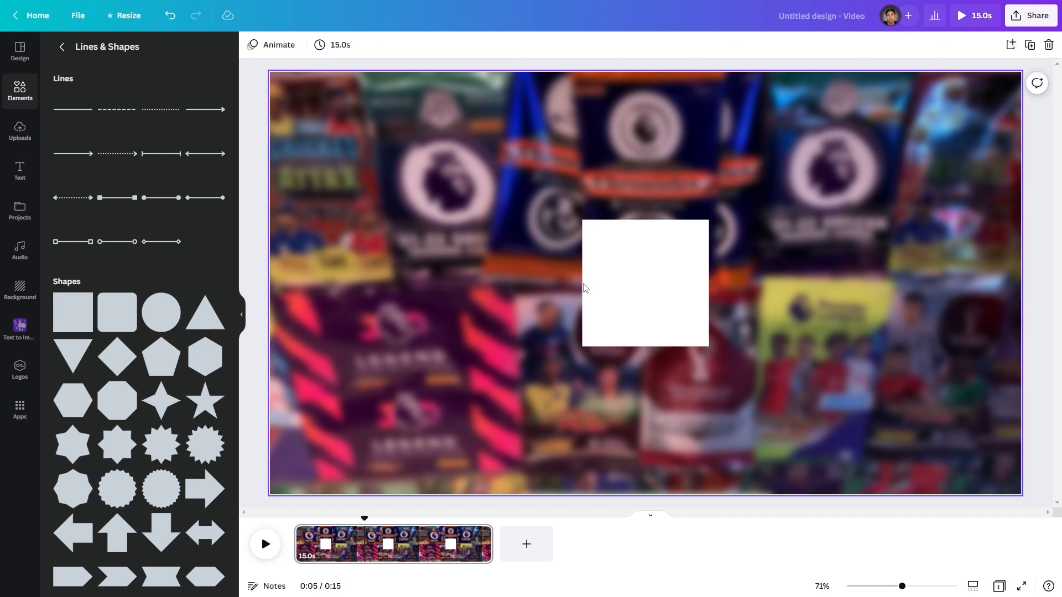
- Reshape the white square into a 16:9 rectangle by stretching it across the full page, then scaling it down
left_click(620, 282)
left_click_drag(581, 221, 271, 74)
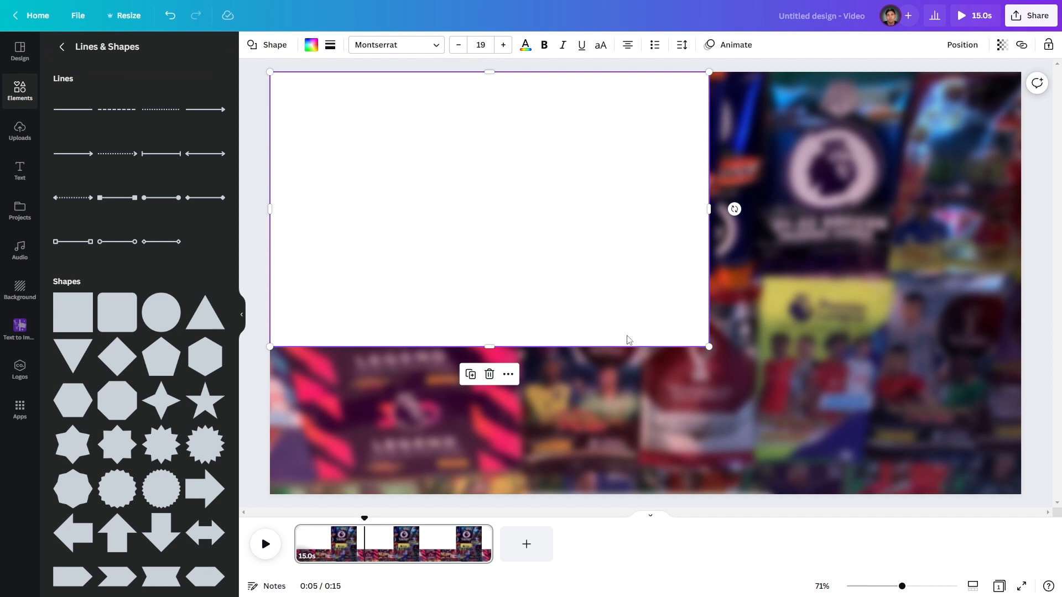
left_click_drag(709, 347, 1019, 496)
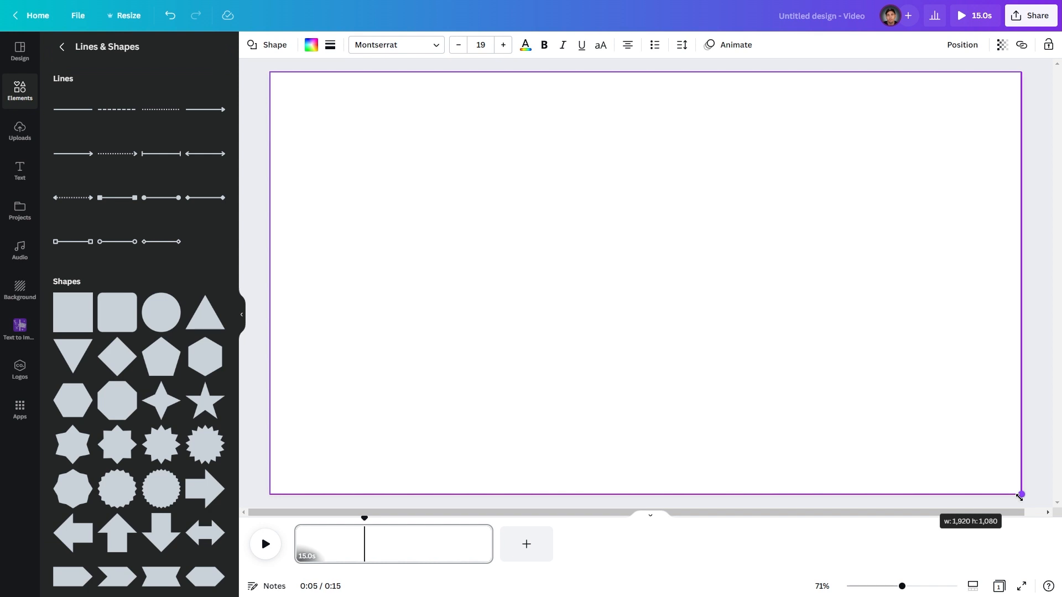
left_click_drag(1019, 497, 1020, 497)
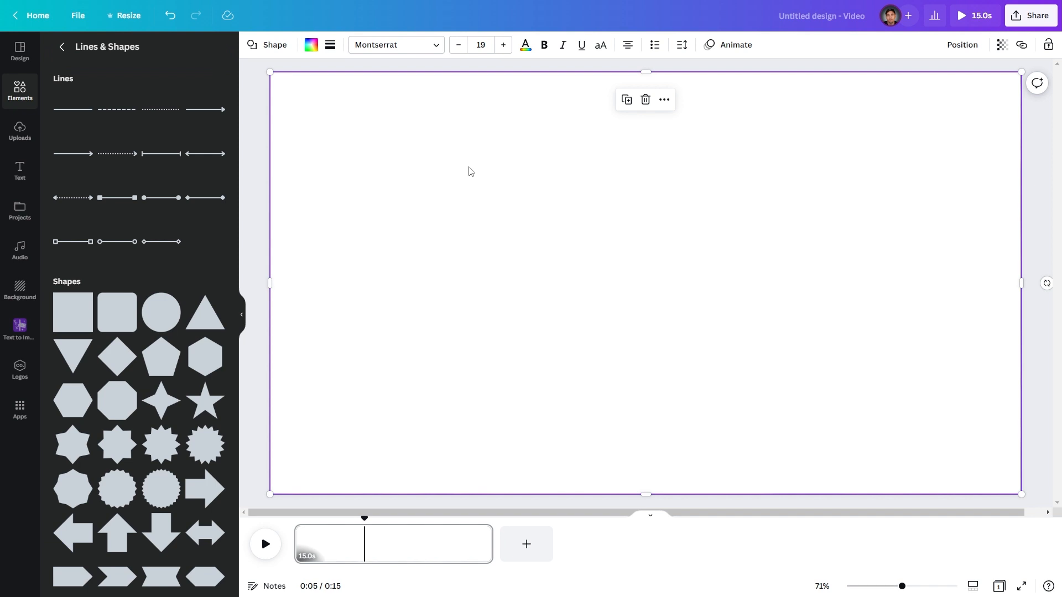
left_click_drag(270, 75, 755, 340)
left_click_drag(834, 403, 652, 278)
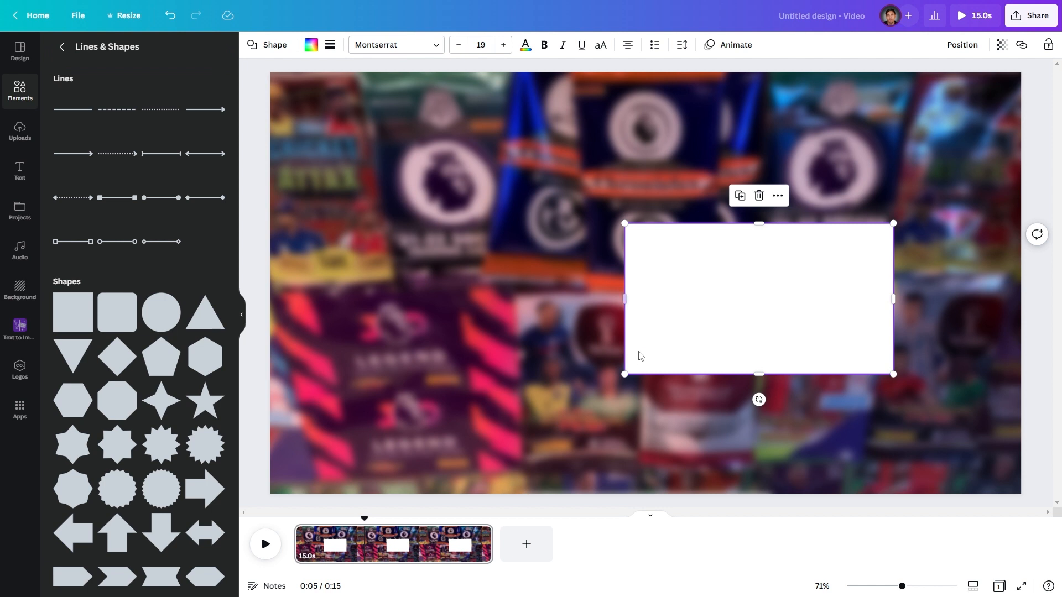
key("ctrl+z")
mouse_move(623, 222)
left_mouse_down()
mouse_move(661, 302)
mouse_move(721, 302)
mouse_move(640, 229)
mouse_move(653, 226)
mouse_move(611, 271)
mouse_move(617, 215)
left_mouse_up()
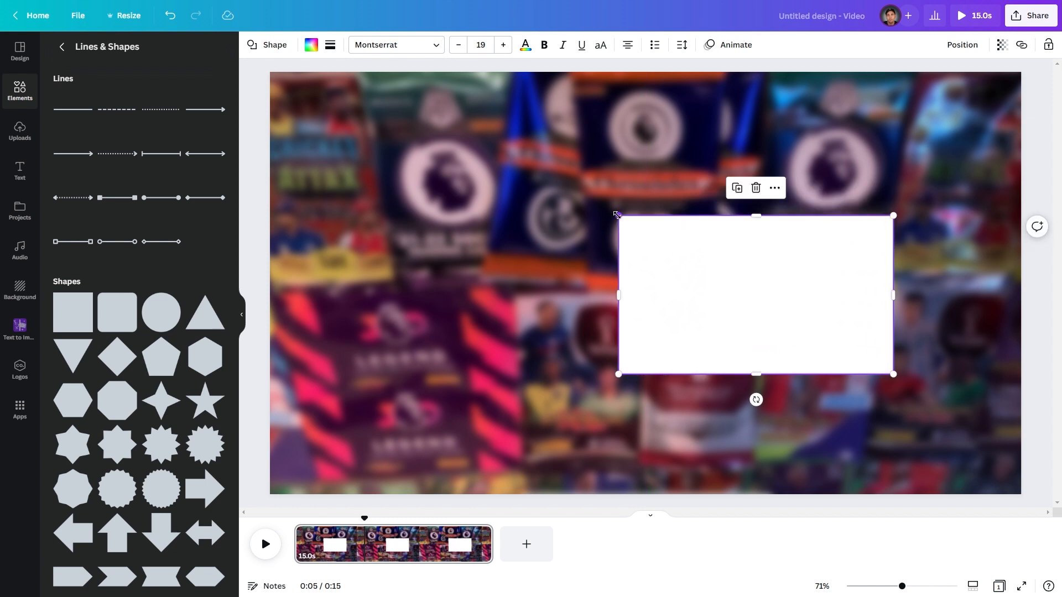
key("ctrl+z")
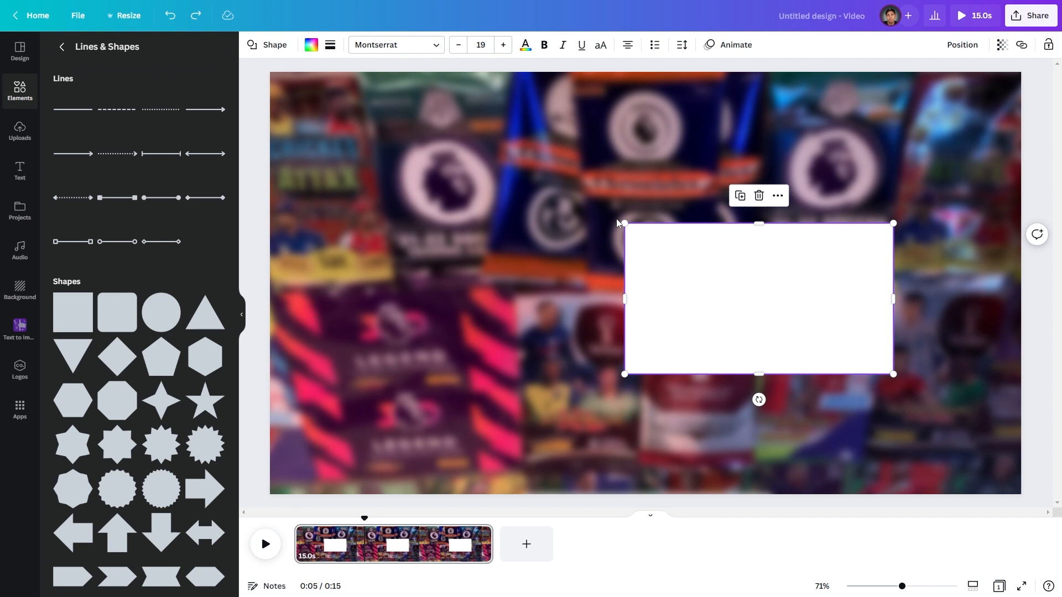
- Resize the white rectangle slightly and move it to the upper right of the page
left_click_drag(624, 223, 655, 245)
left_click(592, 304)
left_click(771, 289)
left_click_drag(770, 289, 816, 184)
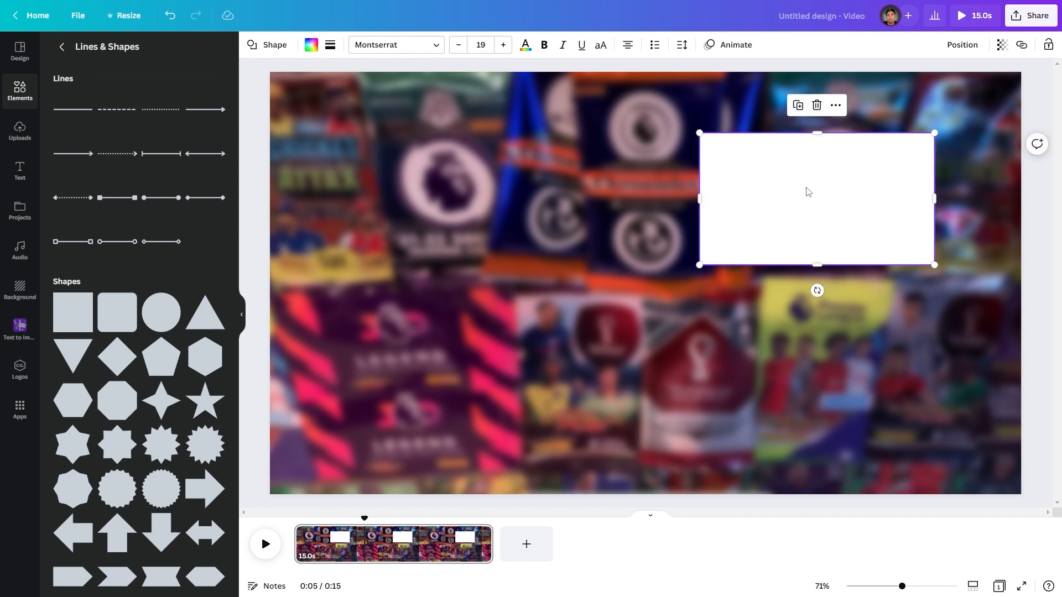
- Duplicate the white rectangle and place the copy directly below the original
right_click(805, 190)
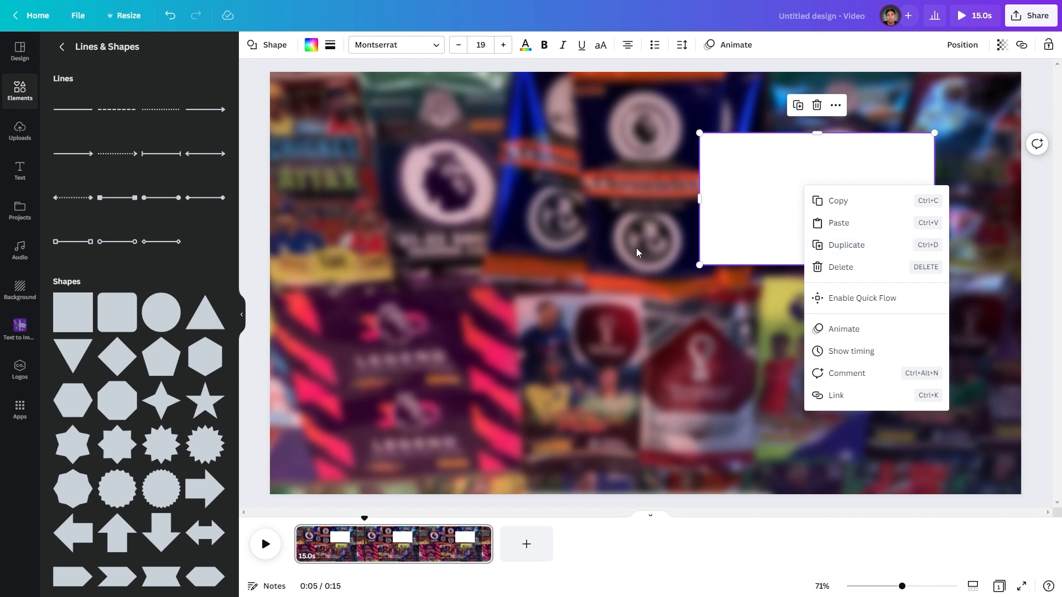
left_click(776, 202)
key("ctrl+d")
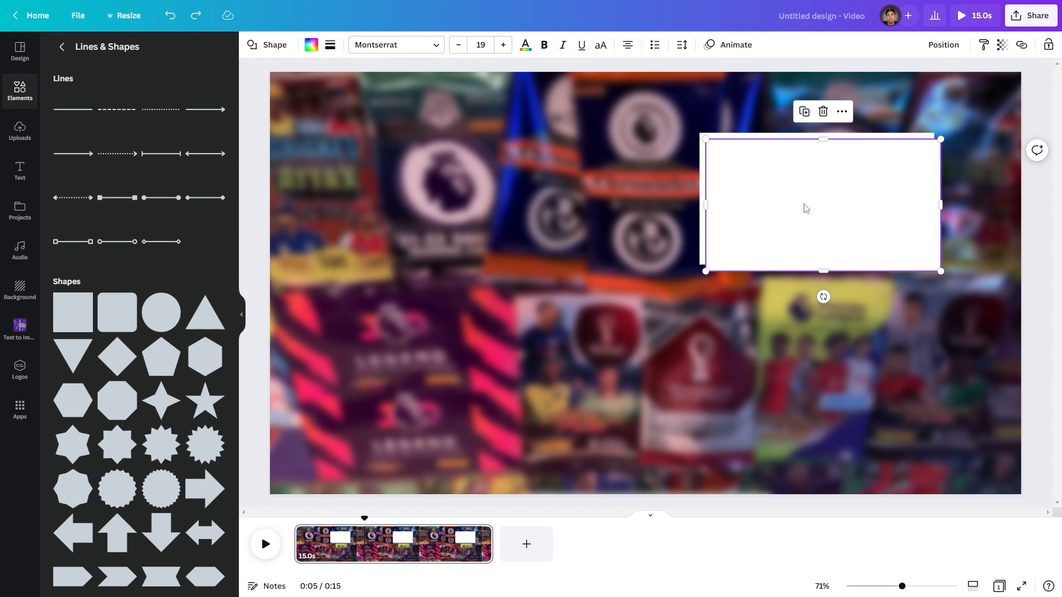
left_click_drag(805, 208, 794, 366)
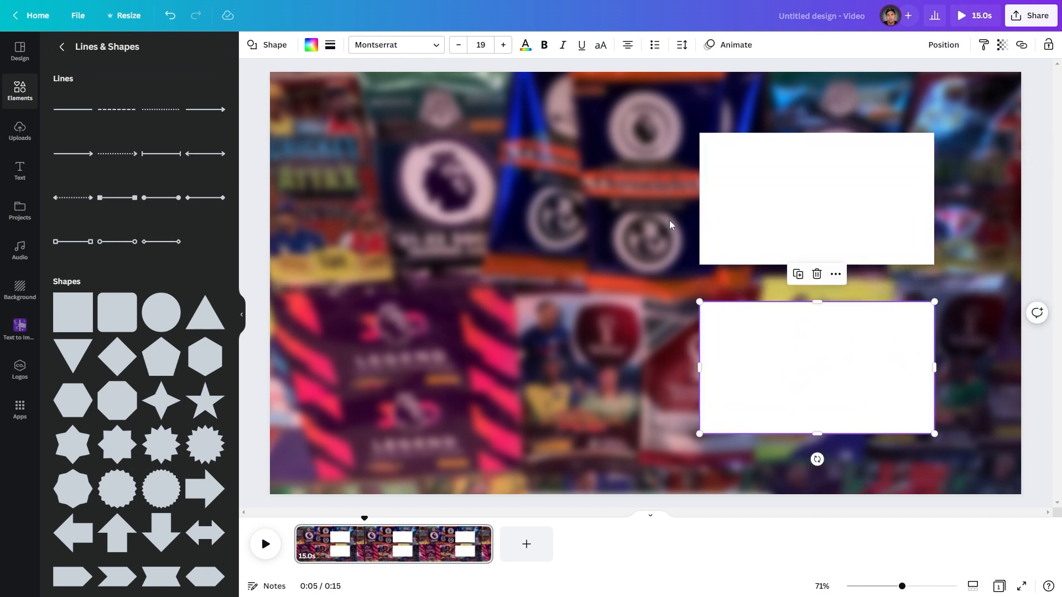
- Move both white rectangles together slightly further to the right
left_click_drag(641, 224, 785, 357)
left_click(607, 313)
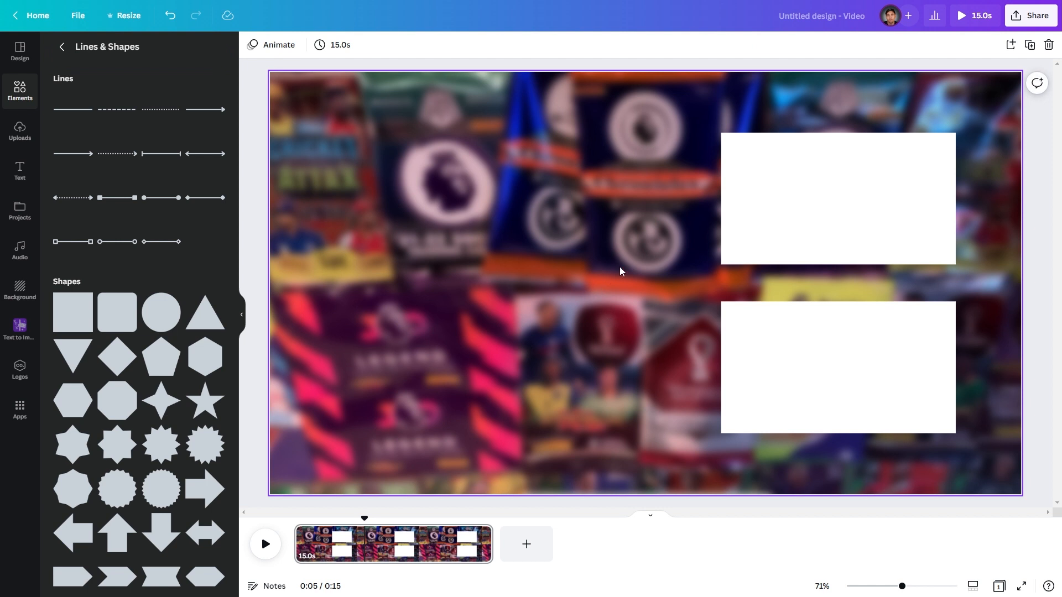
left_click(772, 384)
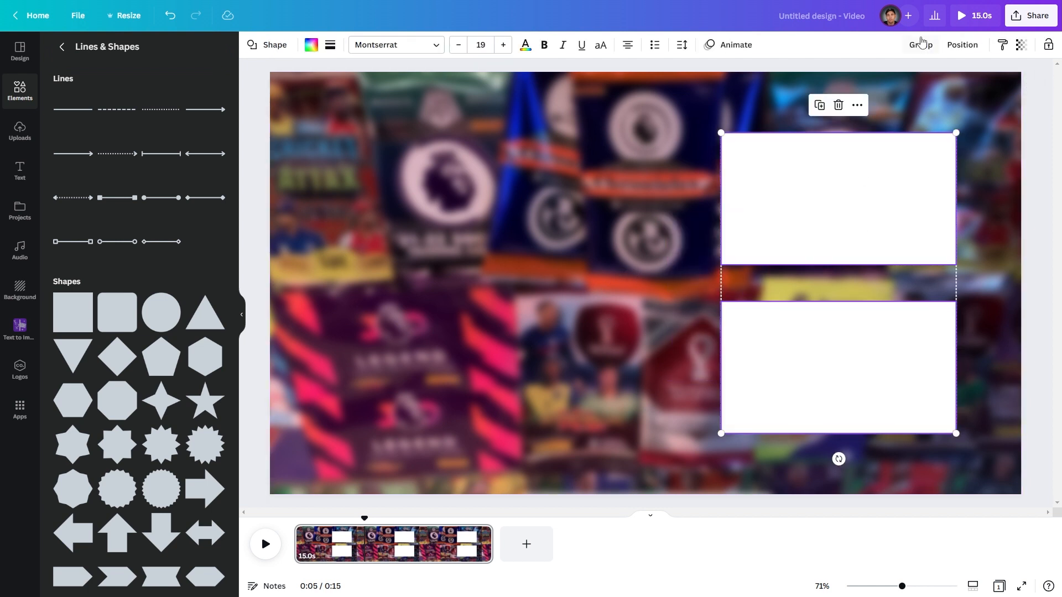
left_click(868, 70)
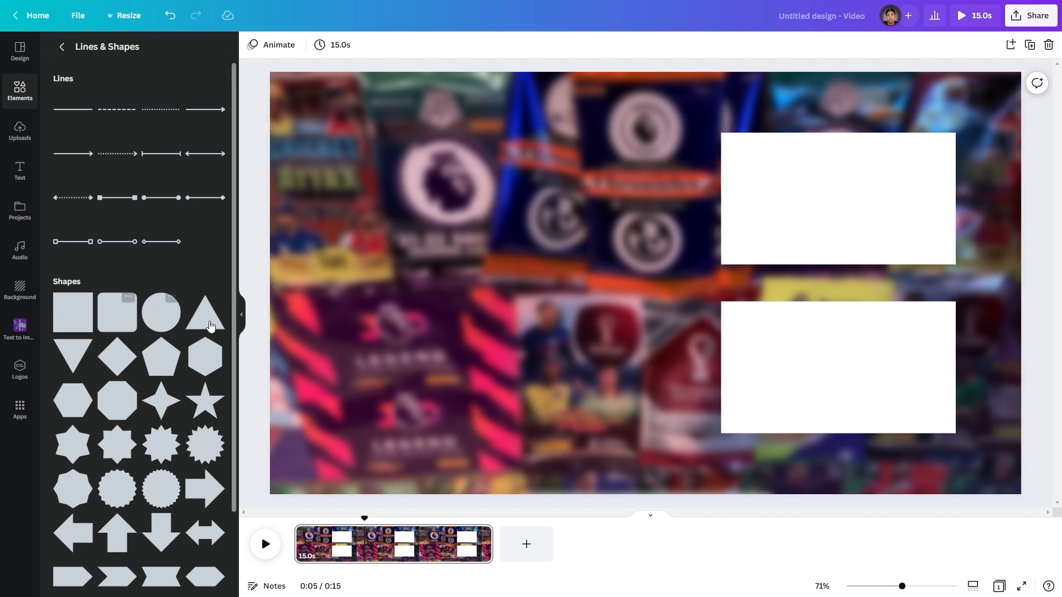
- Add a white circle and move it to the left side of the page, level with the rectangles
left_click(159, 320)
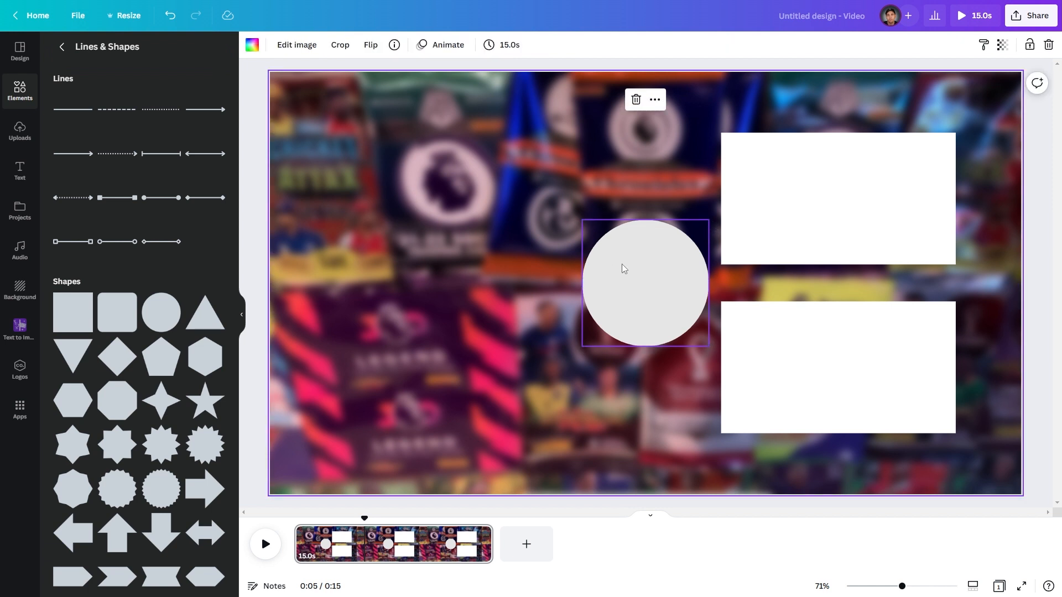
left_click(312, 46)
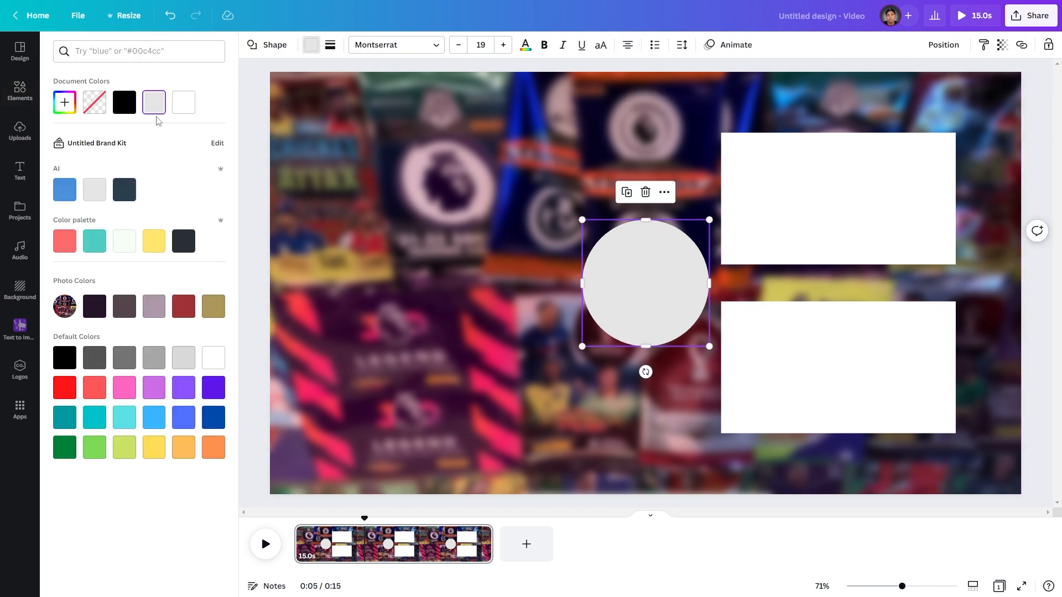
left_click(184, 102)
key("Escape")
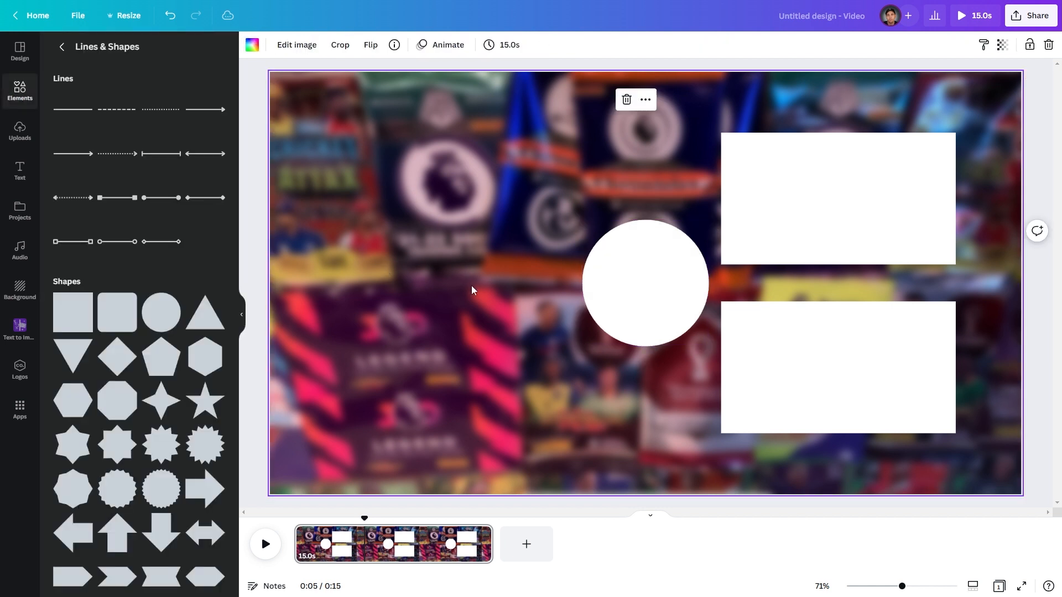
left_click_drag(647, 275, 413, 271)
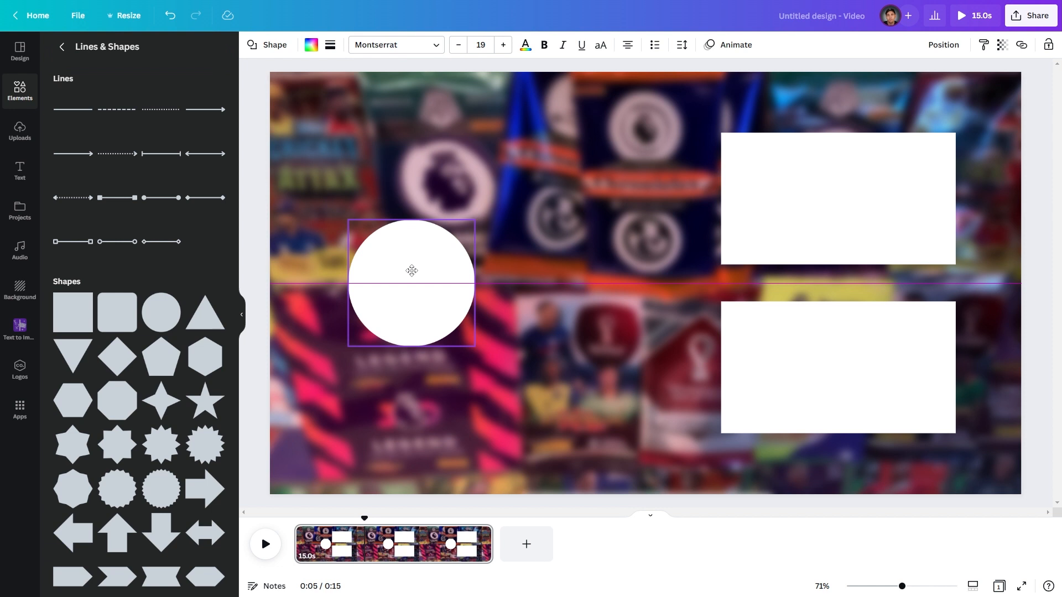
- Move the white circle slightly to the right and close the side panel
left_click_drag(412, 270, 425, 271)
left_click(256, 237)
left_click(242, 312)
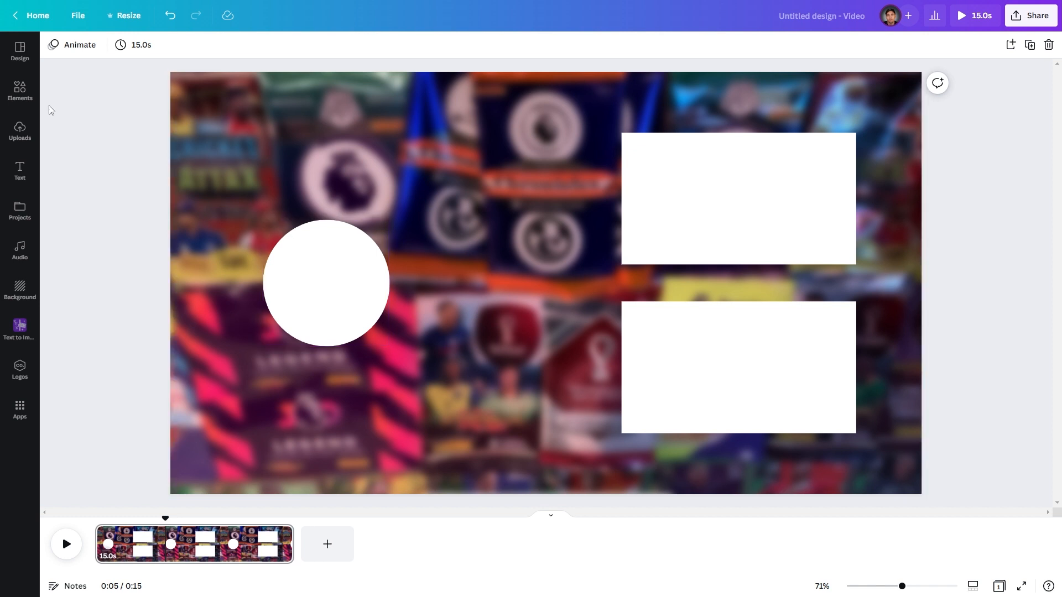
- Search the elements library for animated arrow and open the graphics results
left_click(20, 95)
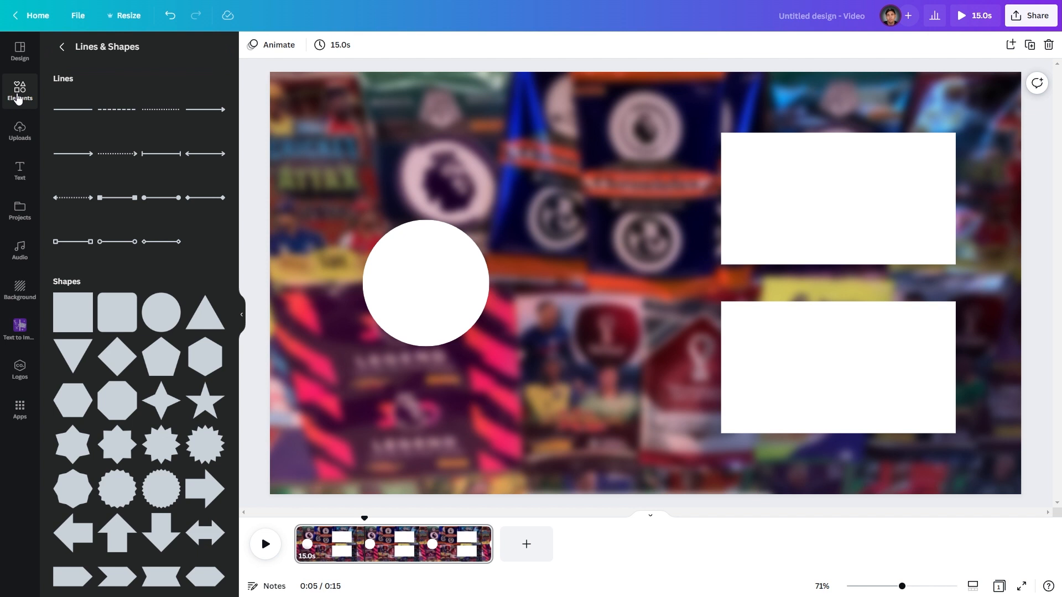
left_click(62, 50)
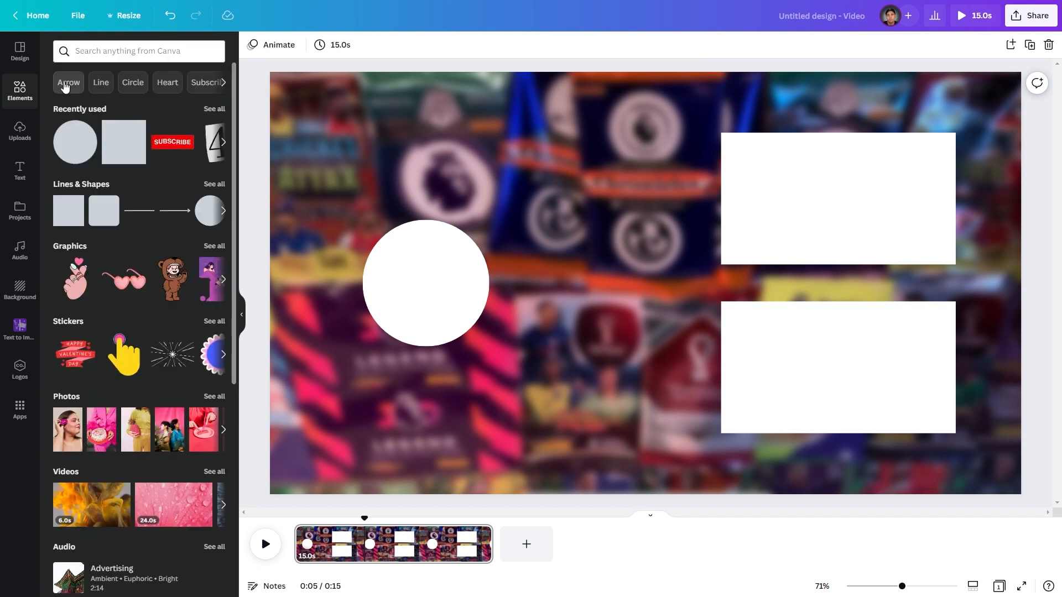
left_click(106, 48)
type("animated")
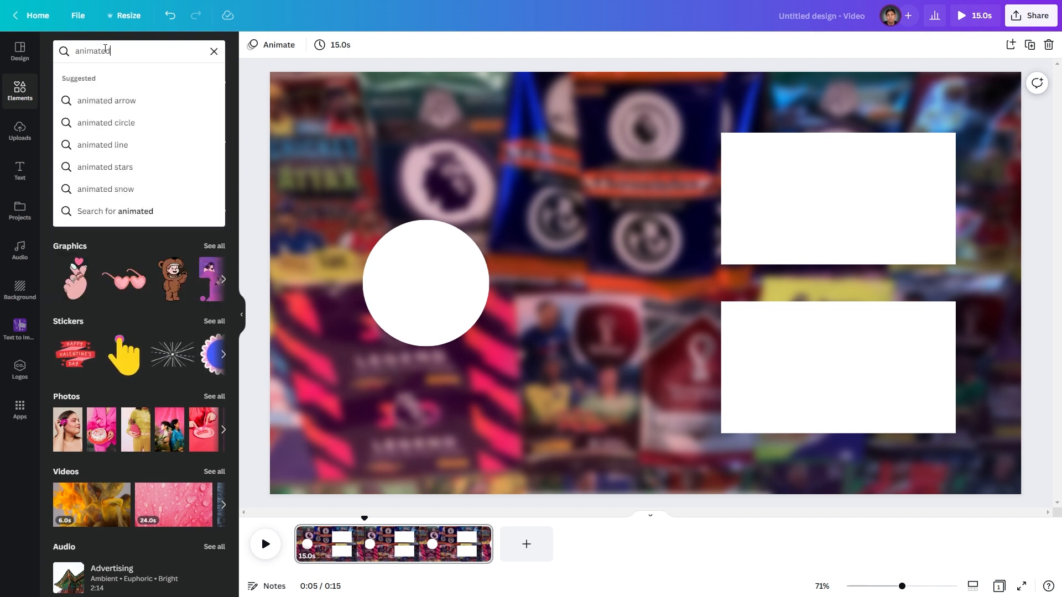
type(" arrow")
key("Return")
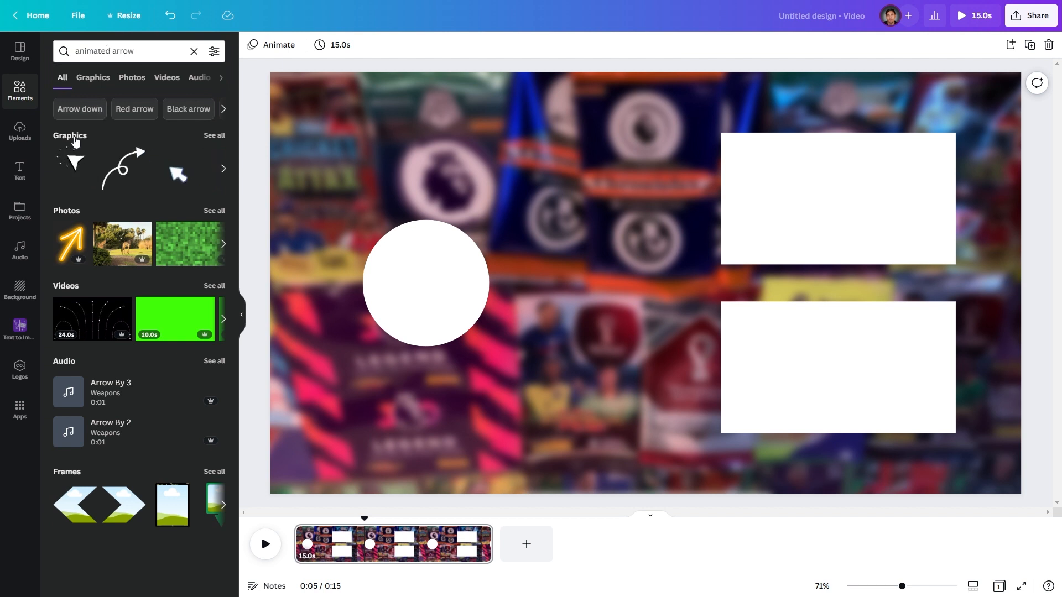
left_click(77, 138)
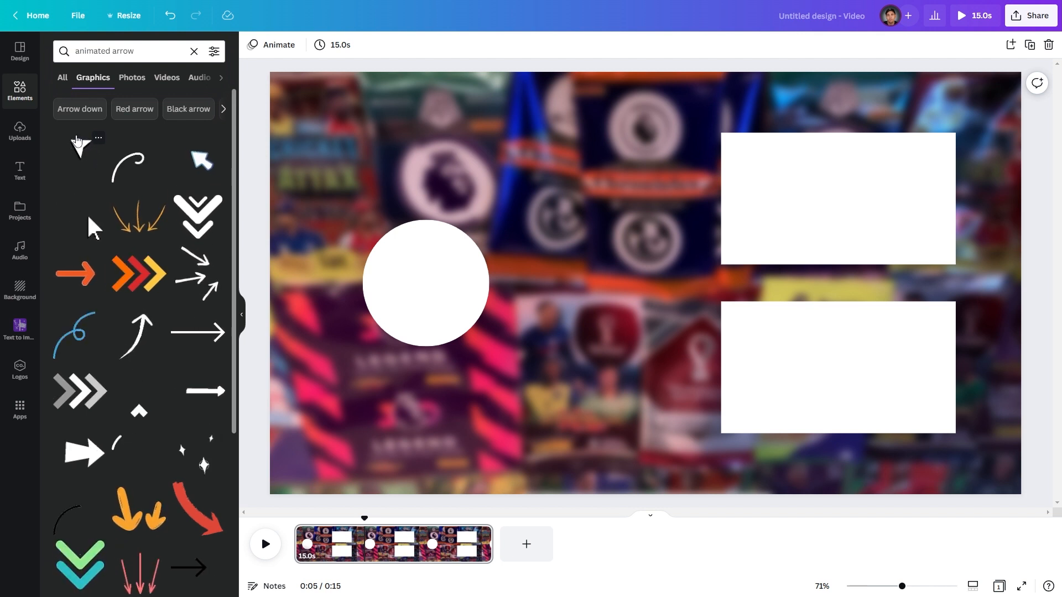
- Browse the animated arrow graphics for a suitable arrow
scroll(121, 223, "down", 6)
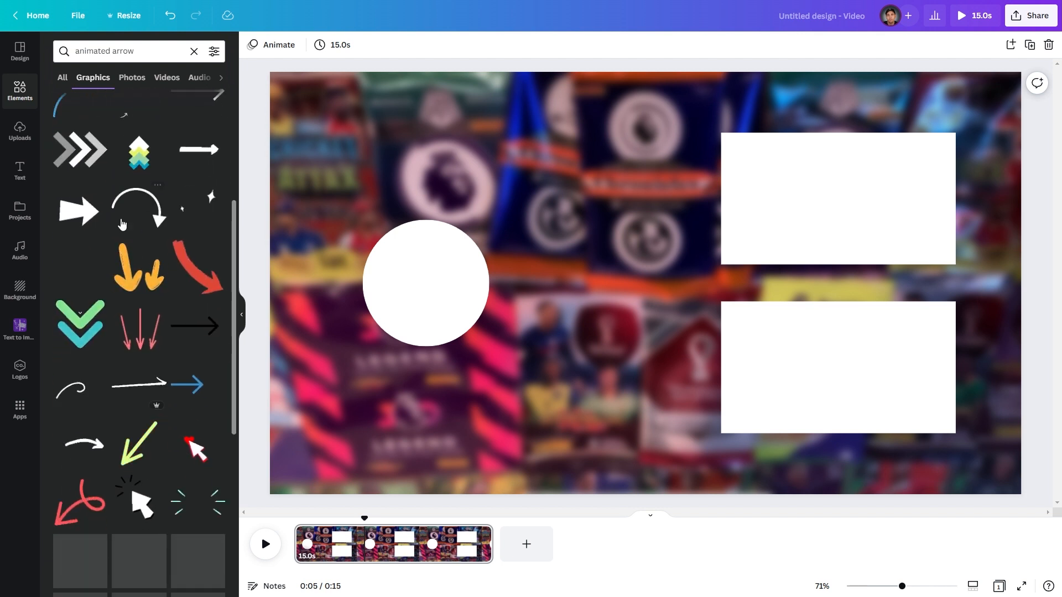
scroll(122, 223, "down", 3)
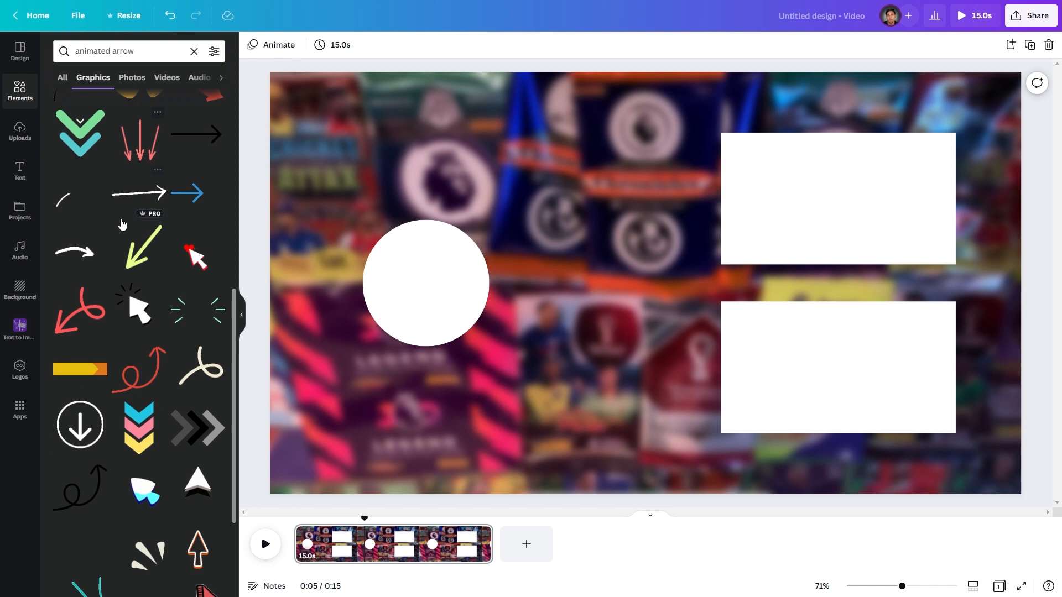
scroll(122, 223, "down", 1)
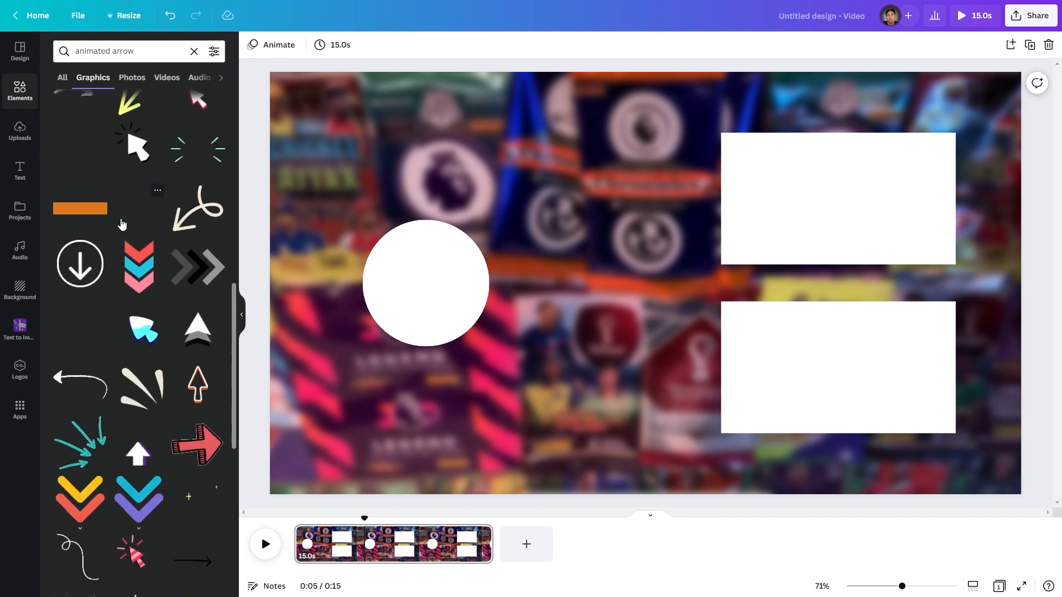
scroll(122, 224, "down", 3)
scroll(122, 223, "down", 2)
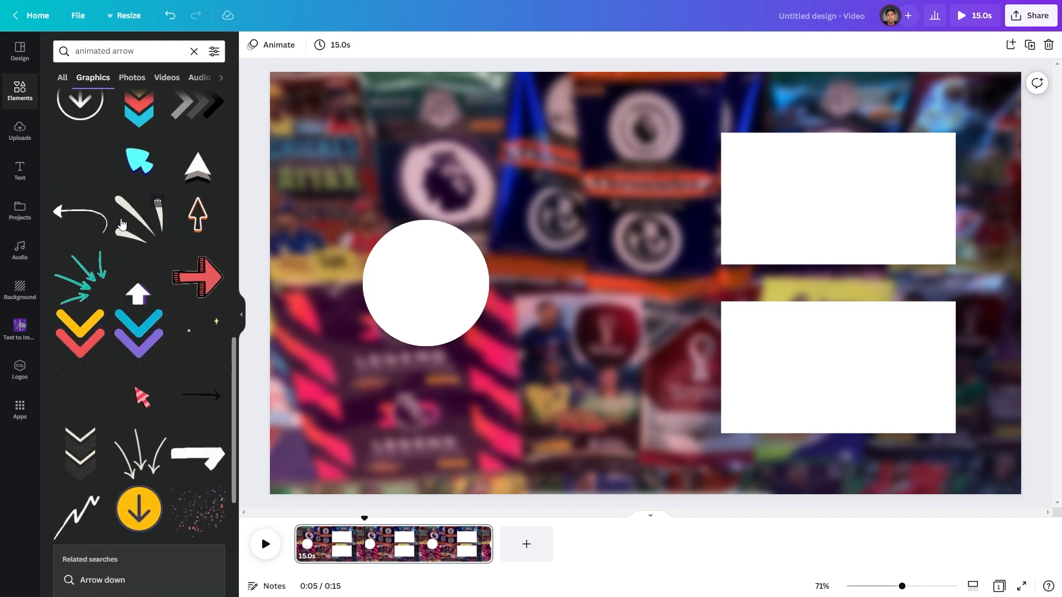
scroll(132, 222, "down", 4)
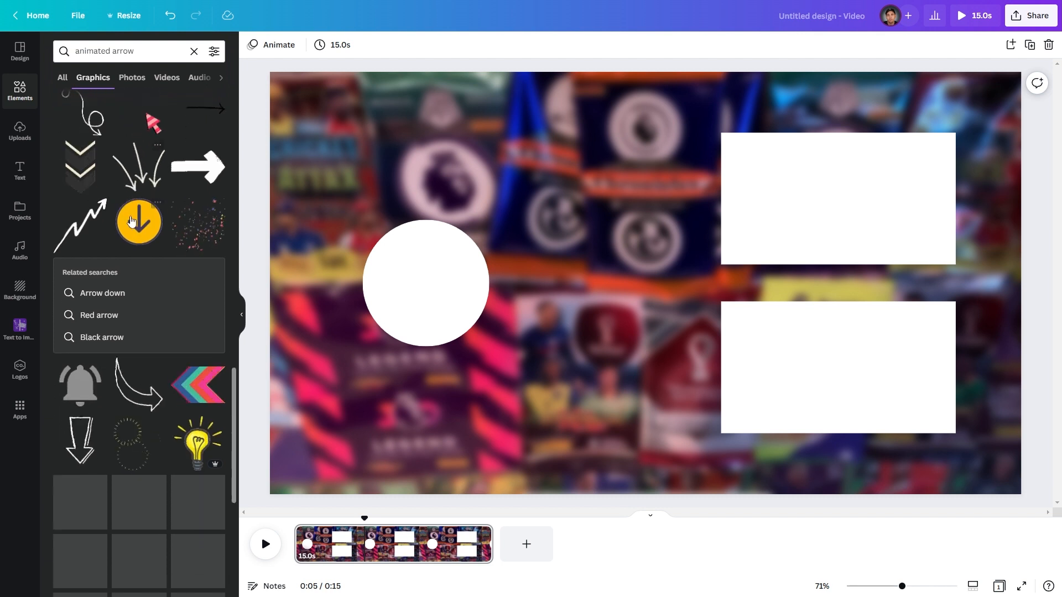
scroll(131, 222, "down", 2)
scroll(132, 222, "down", 1)
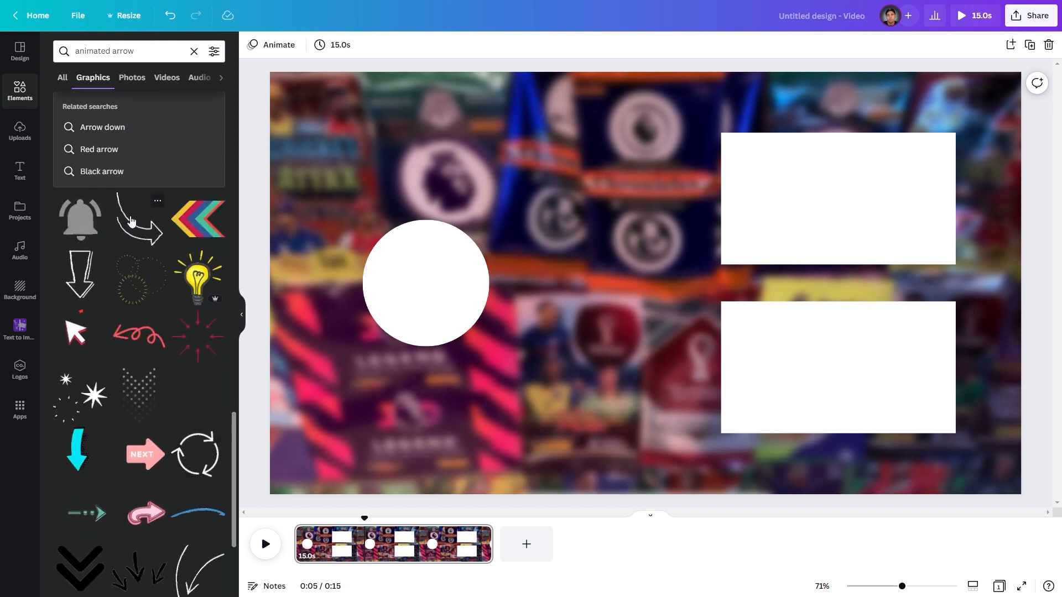
scroll(132, 221, "down", 2)
scroll(132, 222, "up", 2)
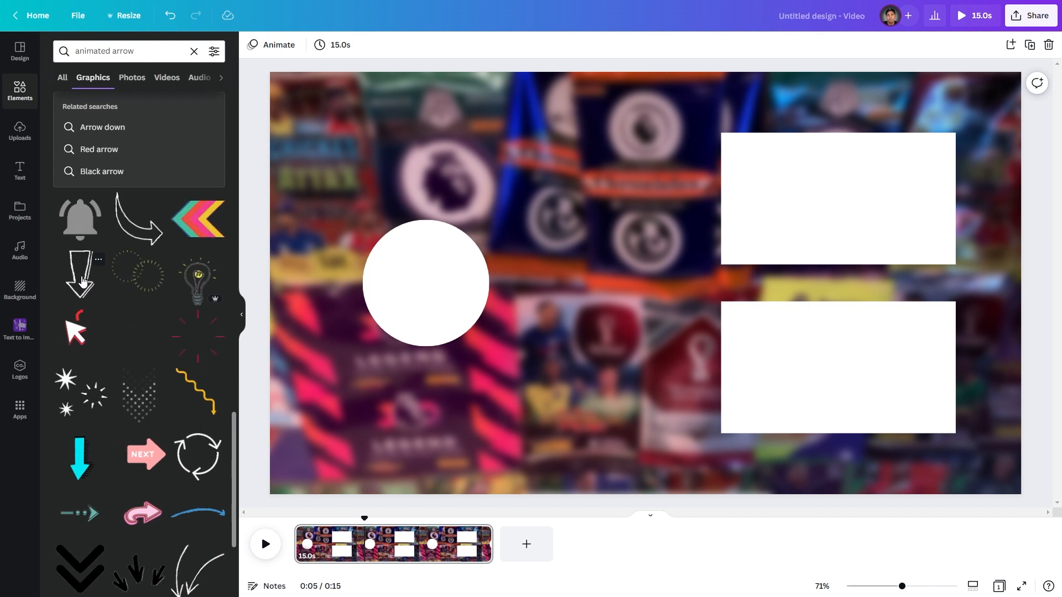
- Add the outlined down-arrow graphic and place it beside the lower white rectangle
left_click(82, 279)
left_click_drag(732, 113, 706, 330)
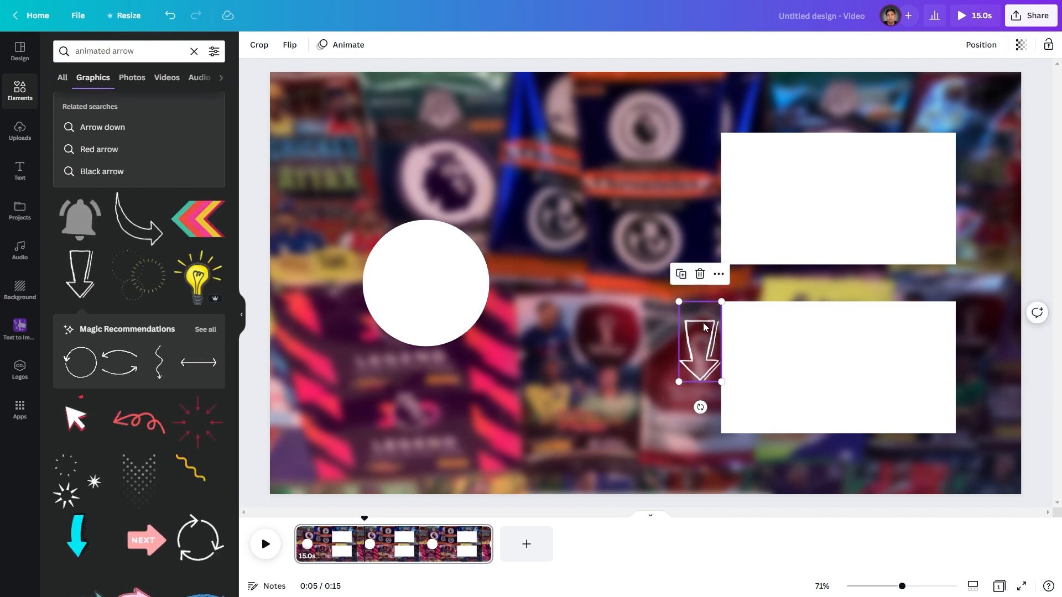
- Move the arrow beside the upper rectangle, shrink it, and duplicate it into a vertical column of three
left_click_drag(705, 327, 701, 161)
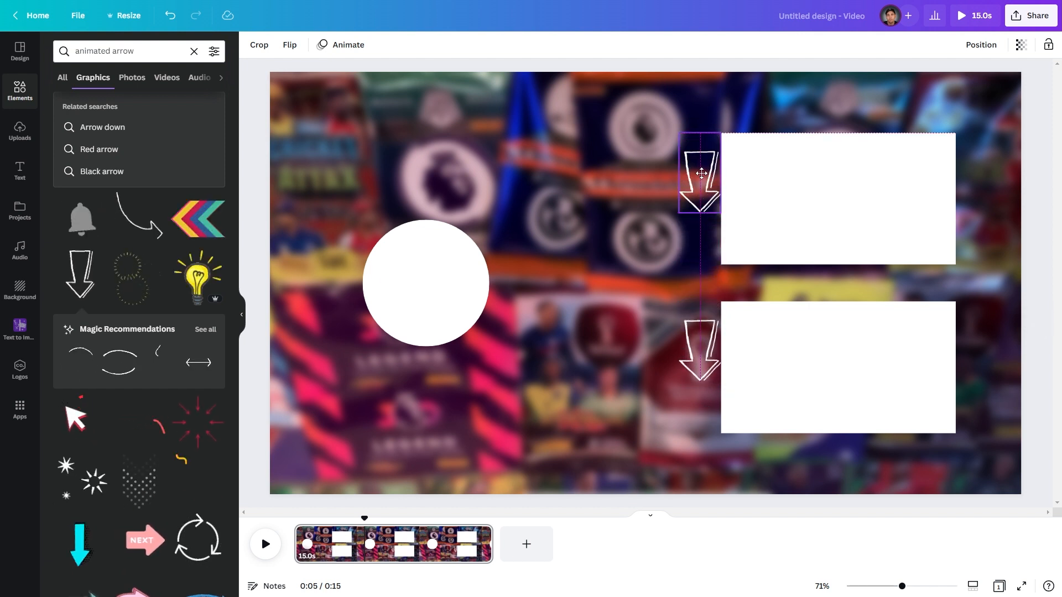
left_click_drag(679, 213, 701, 193)
key("ctrl+d")
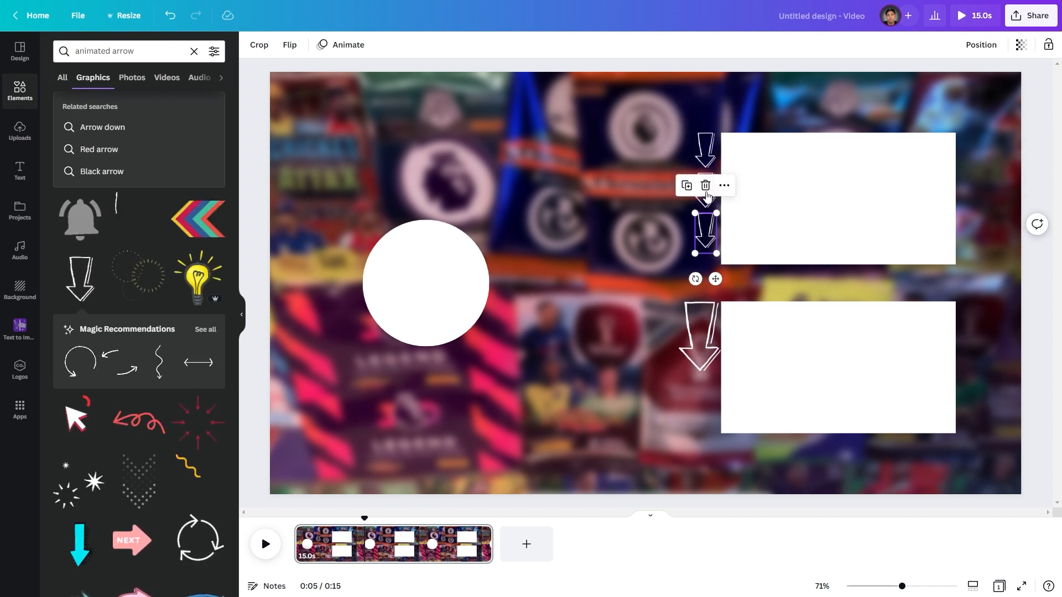
- Delete the large lower arrow and place a copy of the three-arrow column beside the lower rectangle
left_click(695, 235)
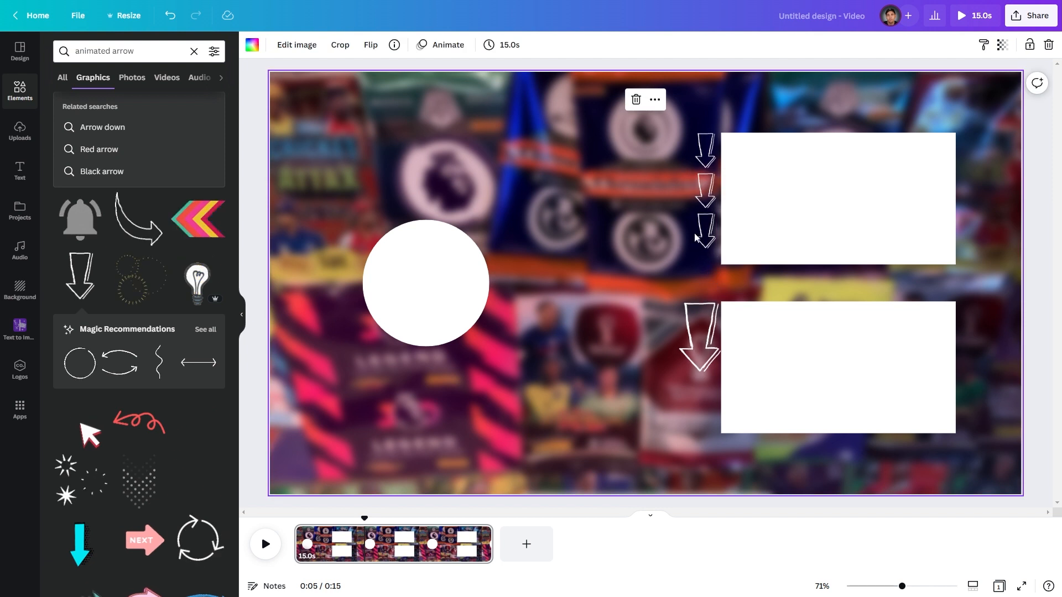
left_click(696, 327)
key("Delete")
left_click_drag(666, 151, 702, 371)
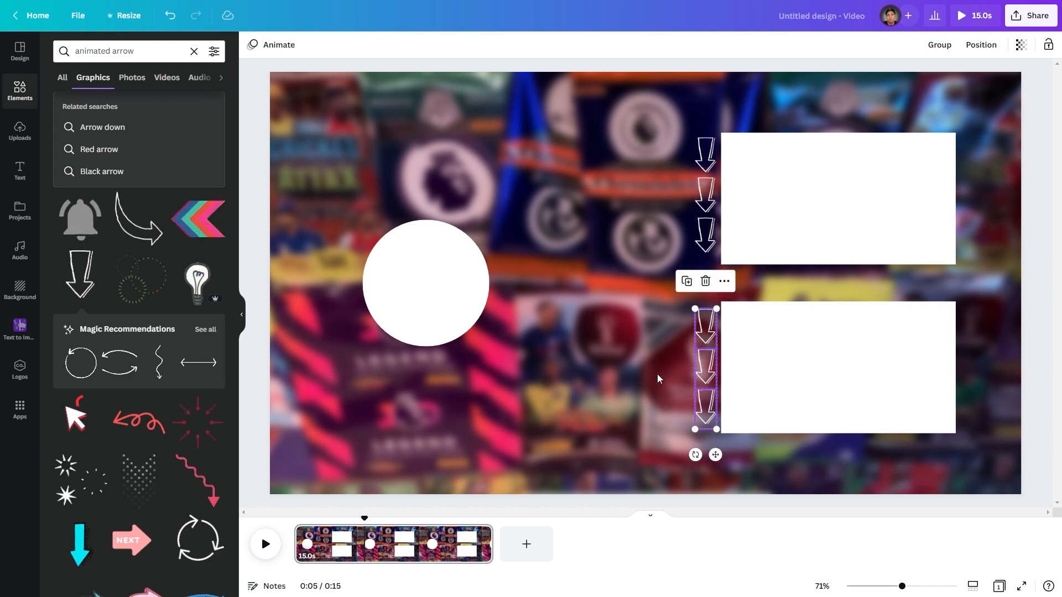
left_click(635, 381)
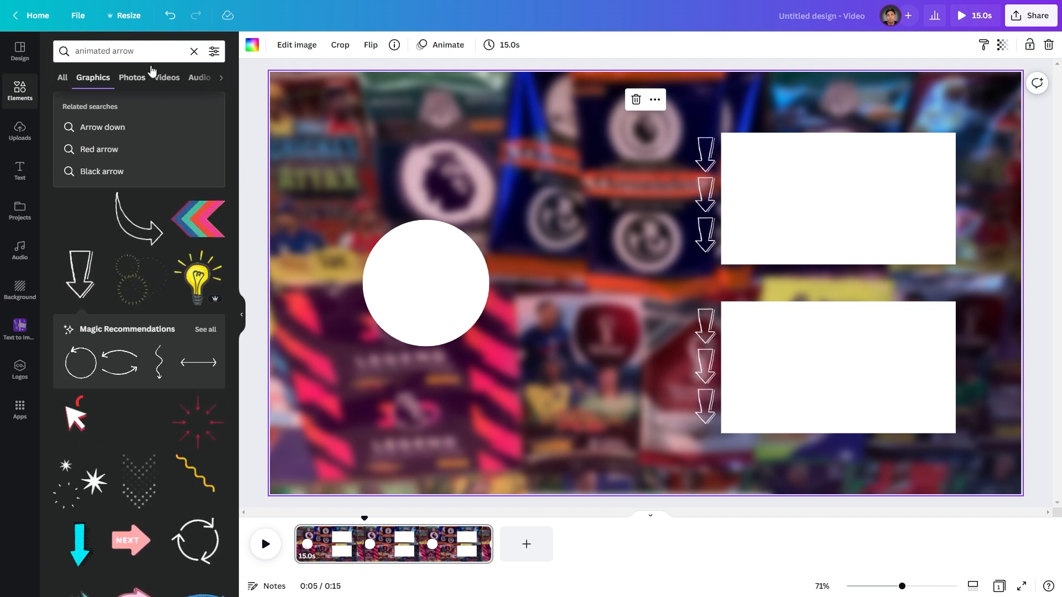
- Search for animated subscribe graphics and add the red SUBSCRIBE button
double_click(126, 52)
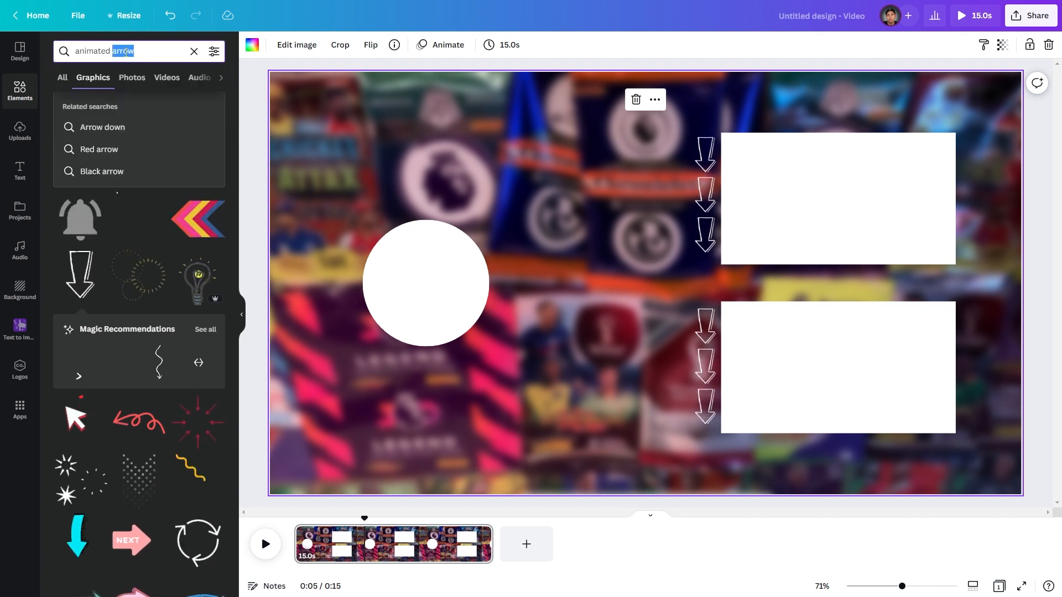
type("subscribe")
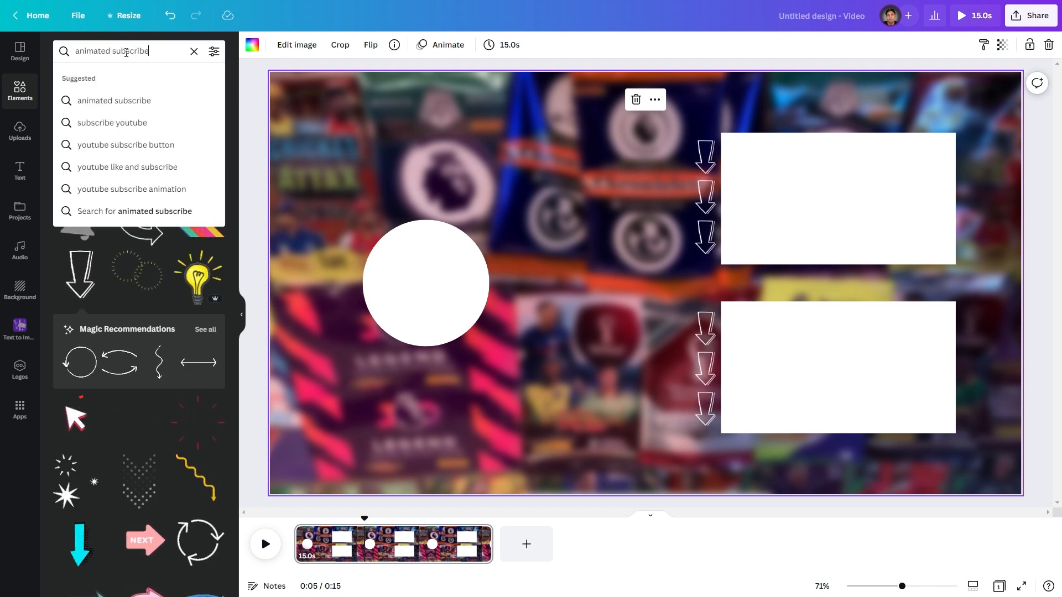
key("Return")
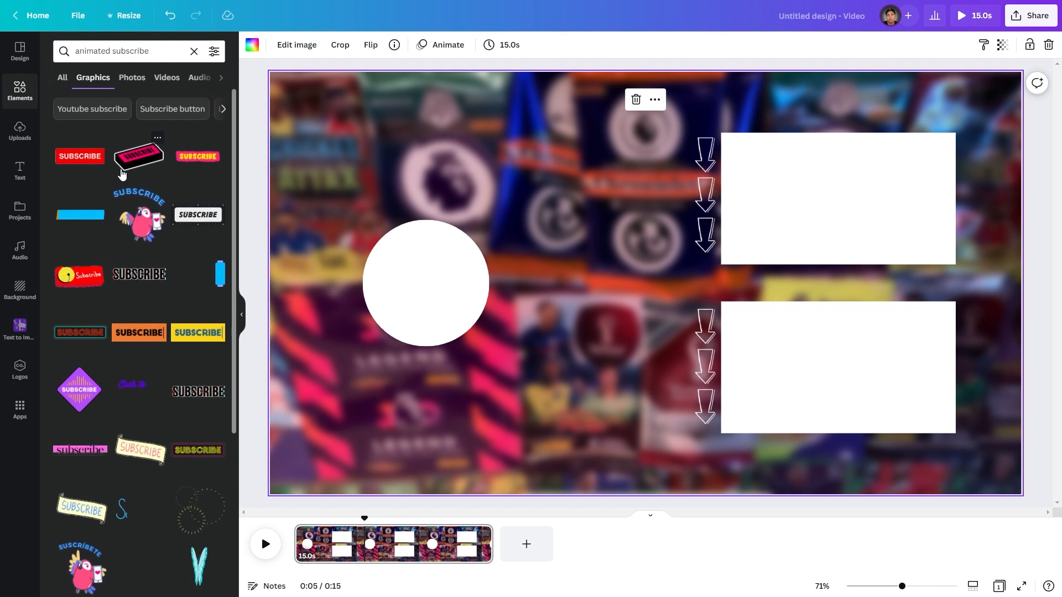
left_click(85, 166)
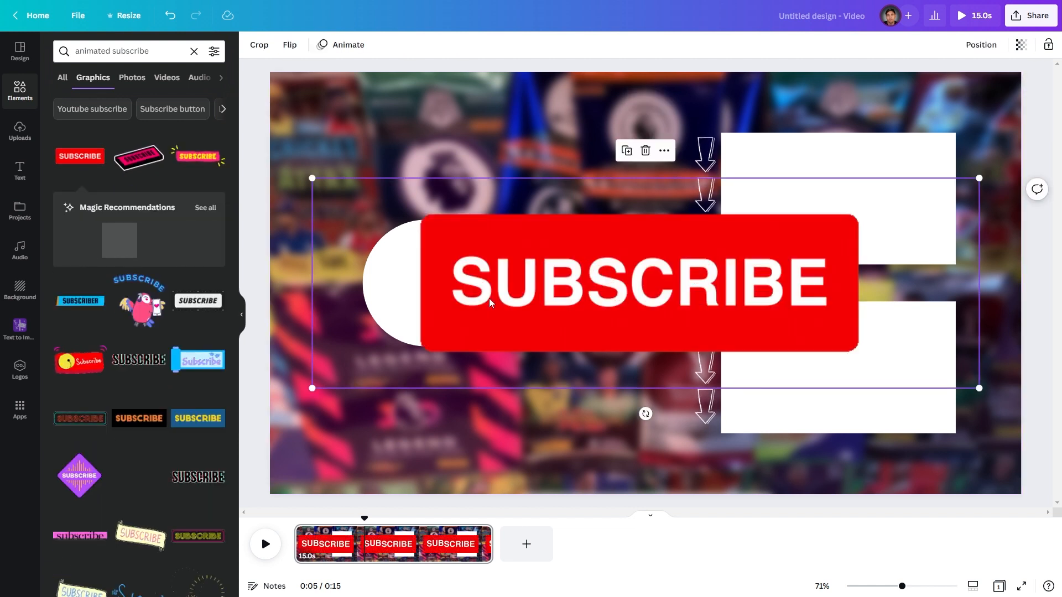
- Shrink the SUBSCRIBE button and position it below the white circle
left_click_drag(311, 179, 685, 309)
left_click_drag(797, 335, 483, 367)
left_click_drag(675, 330, 564, 365)
left_click_drag(506, 402, 468, 399)
left_click(530, 348)
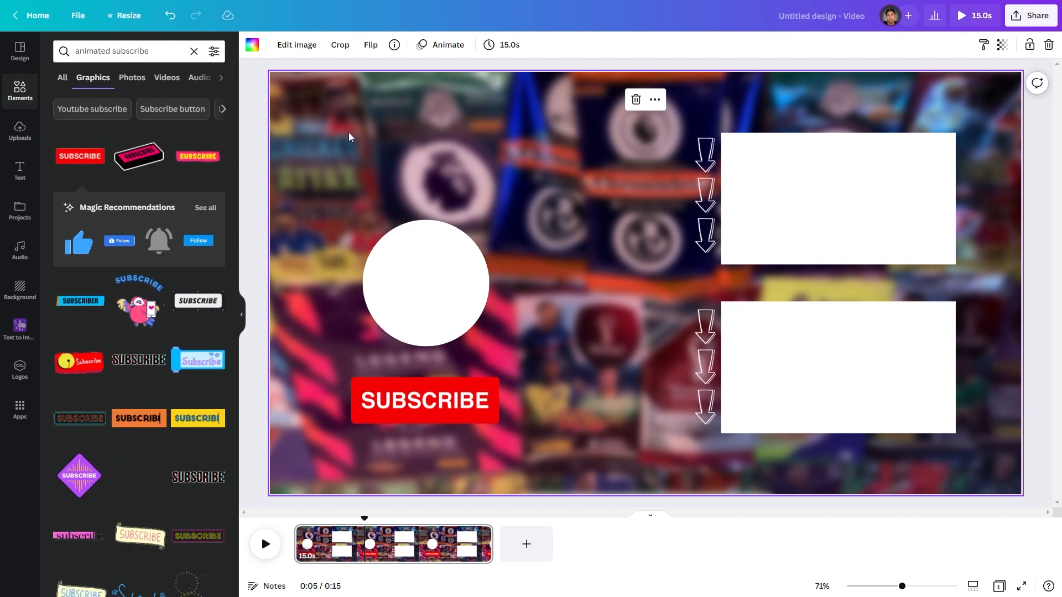
left_click(423, 125)
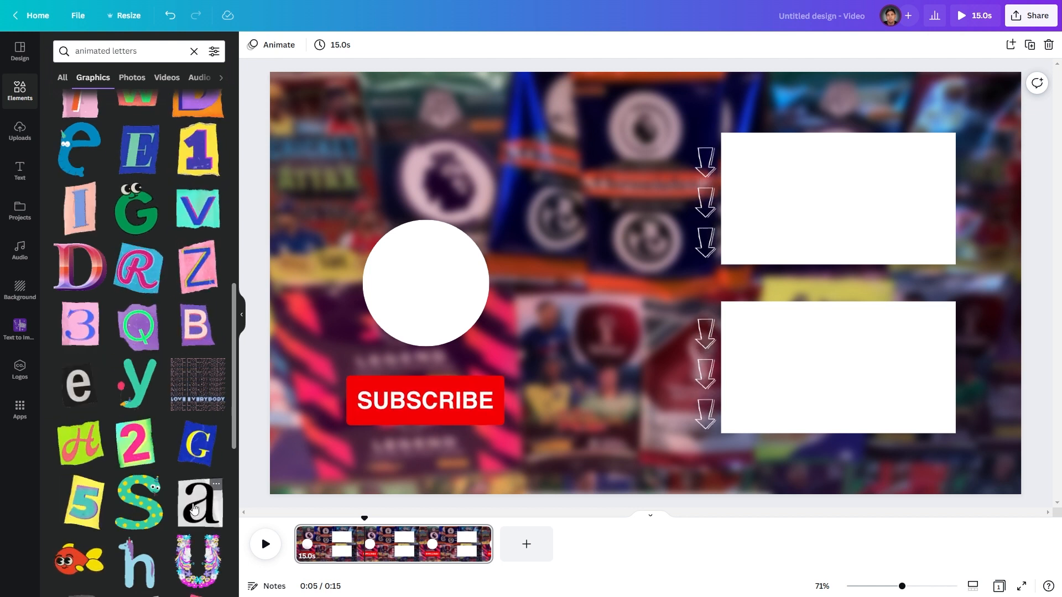
- Add a cutout letter A sticker and shrink it to the upper left above the circle
left_click(193, 509)
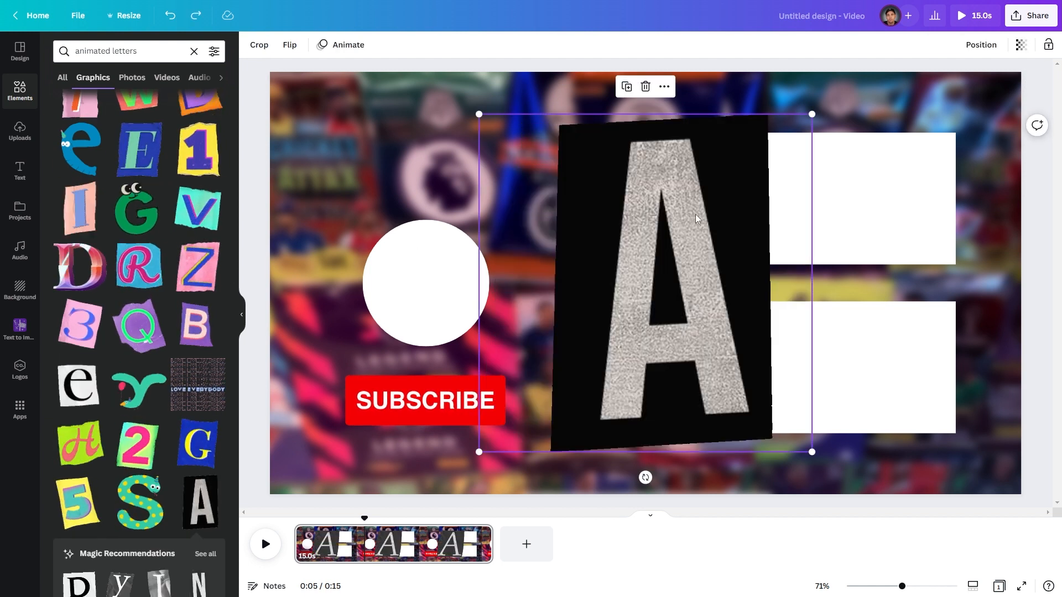
left_click_drag(811, 111, 383, 133)
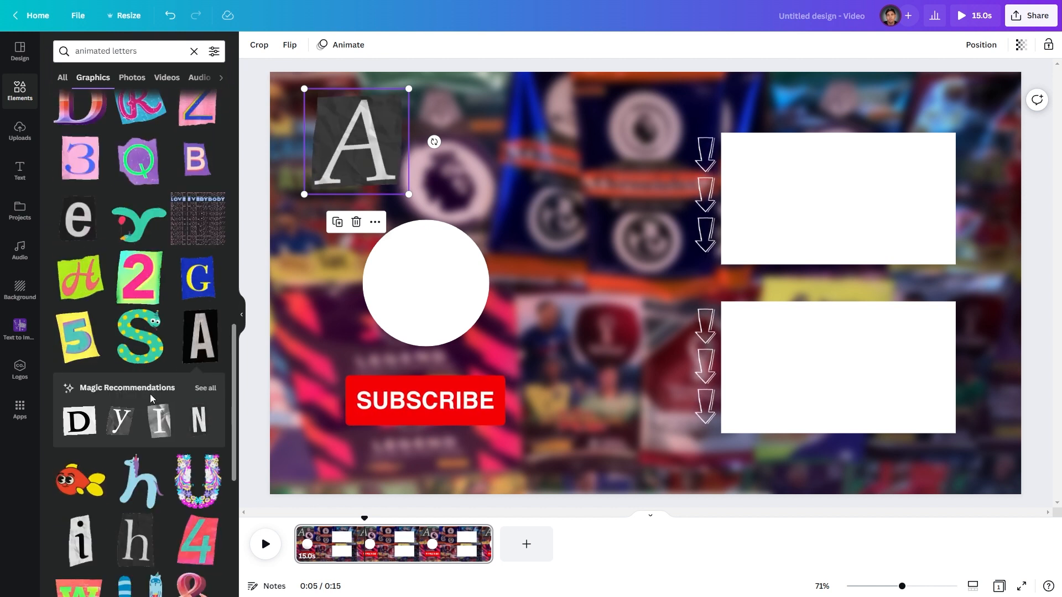
- Open the matching letter recommendations and add cutout letters F and 4 to the page
scroll(153, 399, "down", 2)
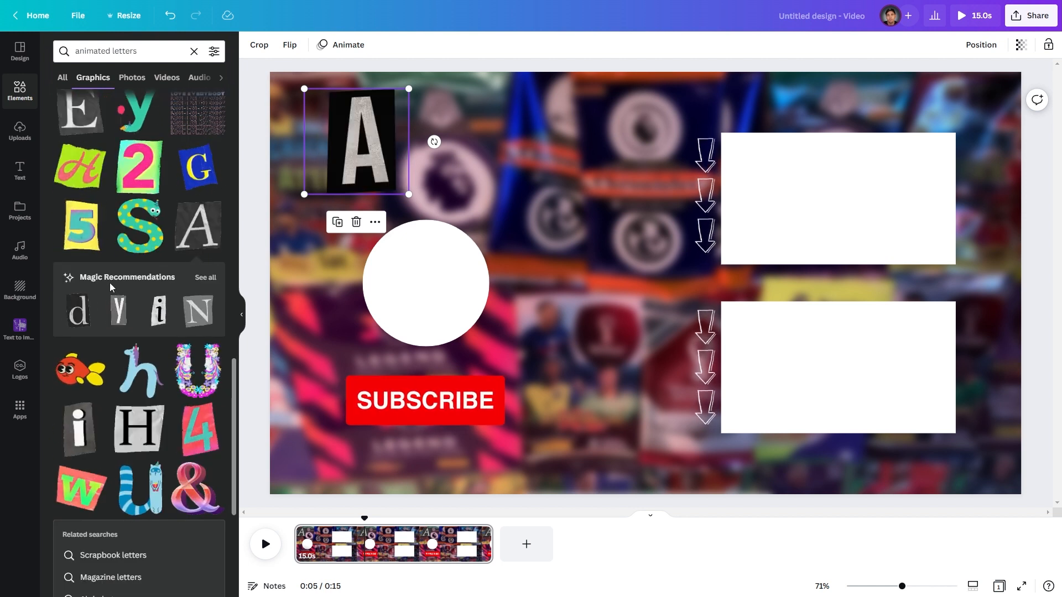
left_click(205, 278)
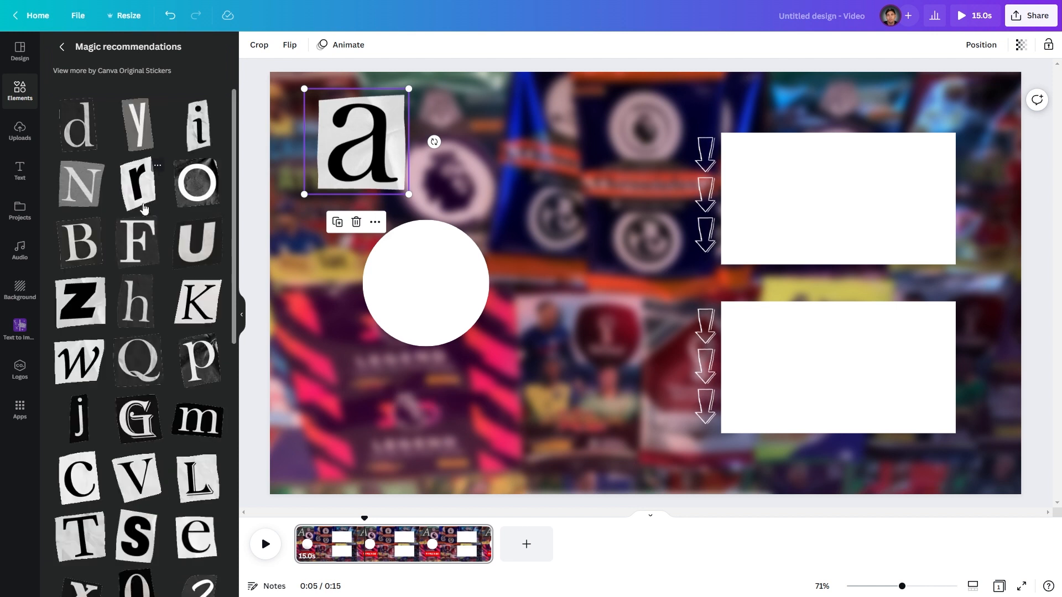
left_click(134, 248)
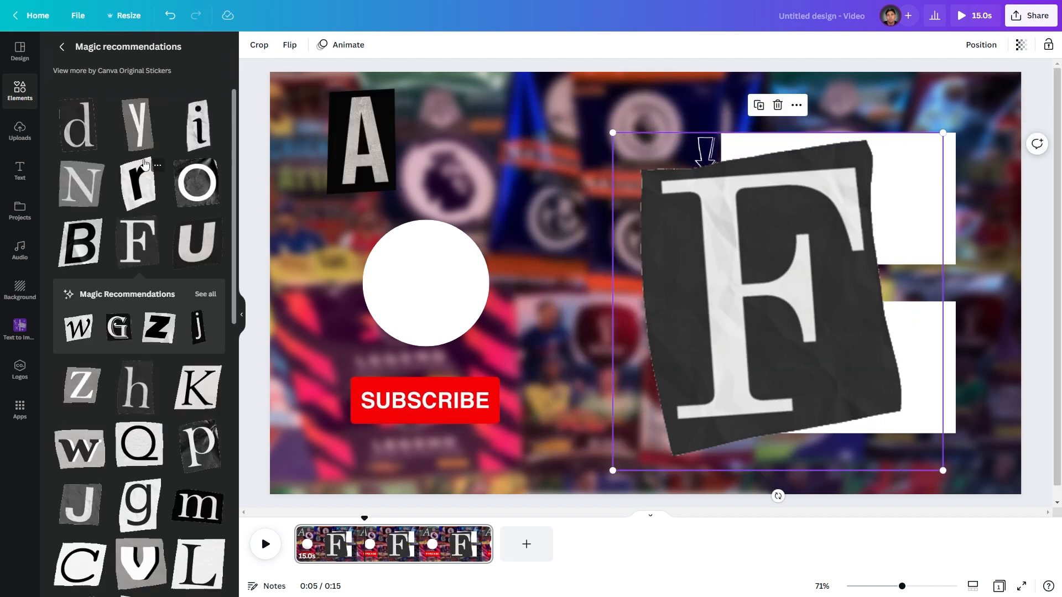
scroll(149, 301, "down", 8)
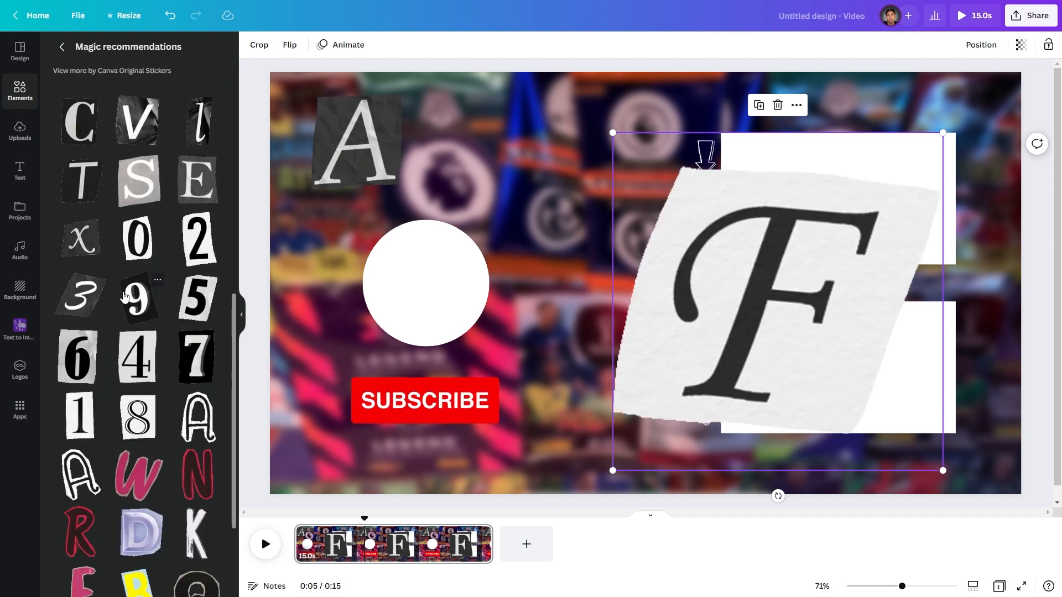
left_click(137, 357)
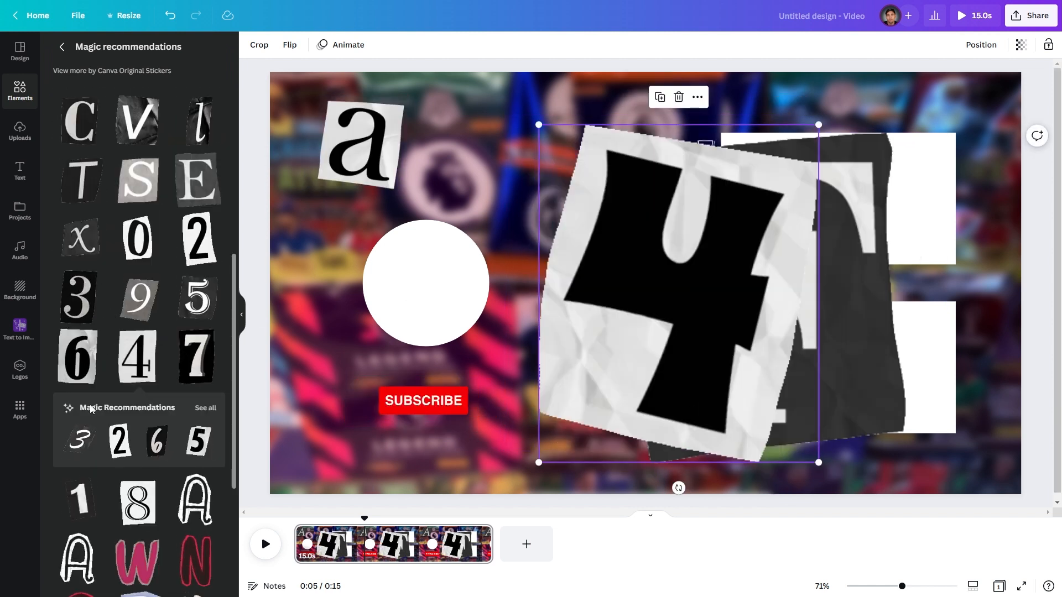
- Add a cutout number 1 sticker and shrink it next to the A at the upper left
left_click(81, 499)
left_click_drag(637, 263, 473, 227)
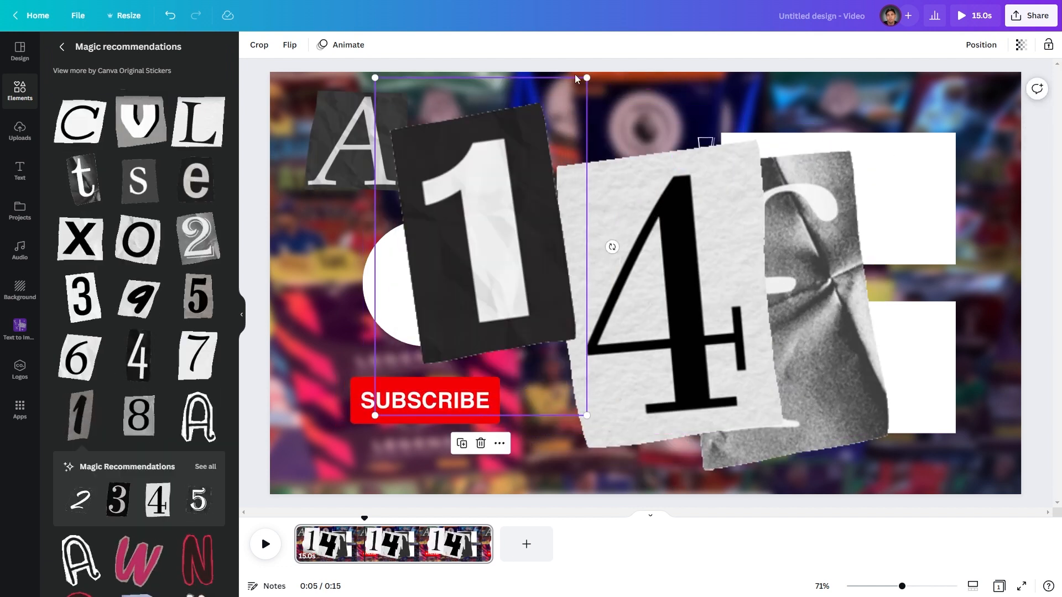
left_click_drag(587, 78, 478, 250)
left_click_drag(415, 304, 451, 148)
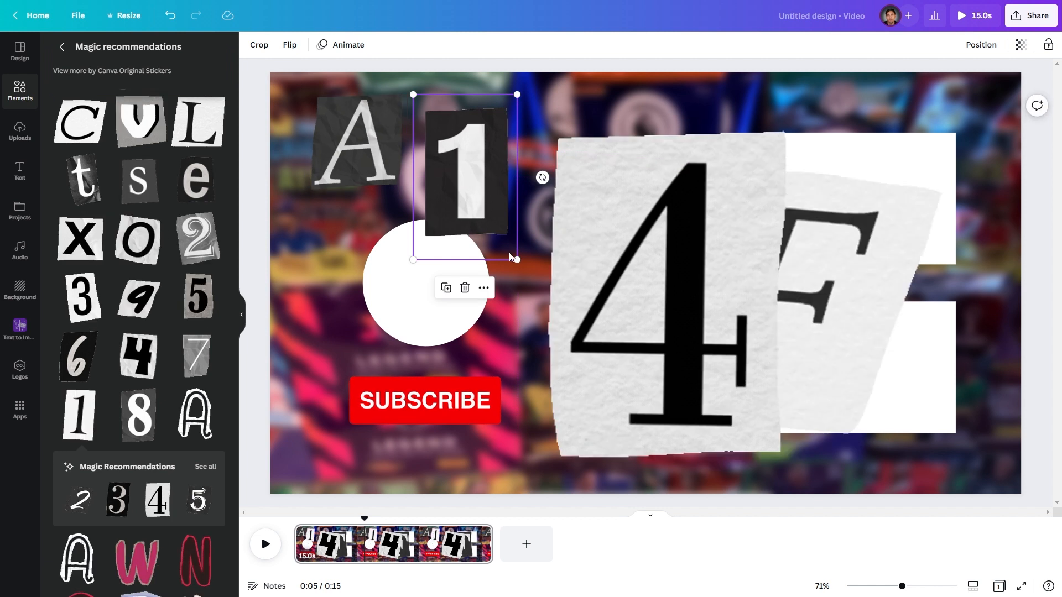
left_click_drag(509, 254, 475, 194)
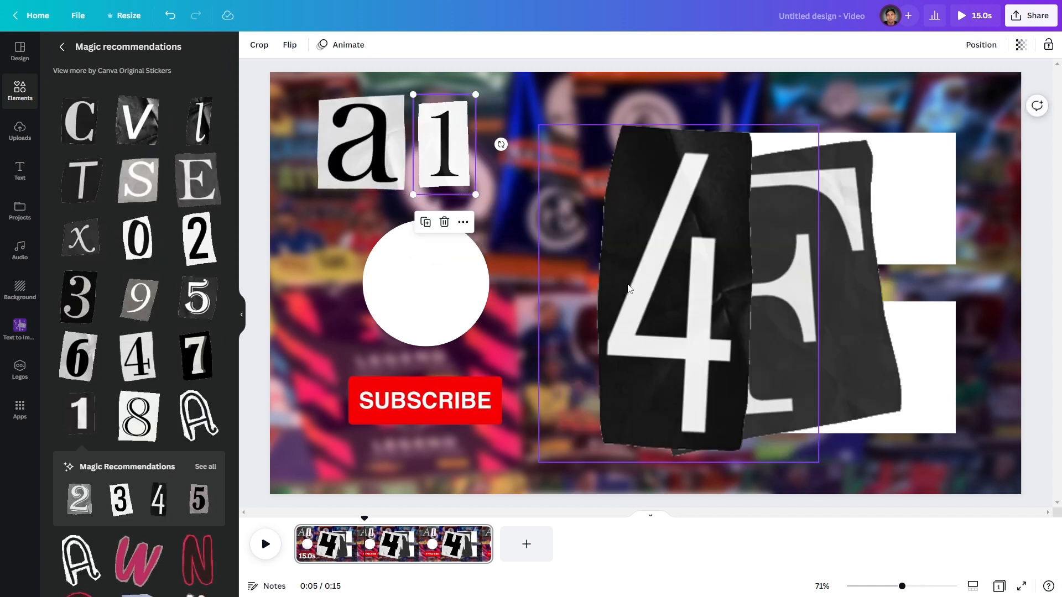
- Shrink the cutout F and place it next to the 1 at the upper left
left_click(628, 288)
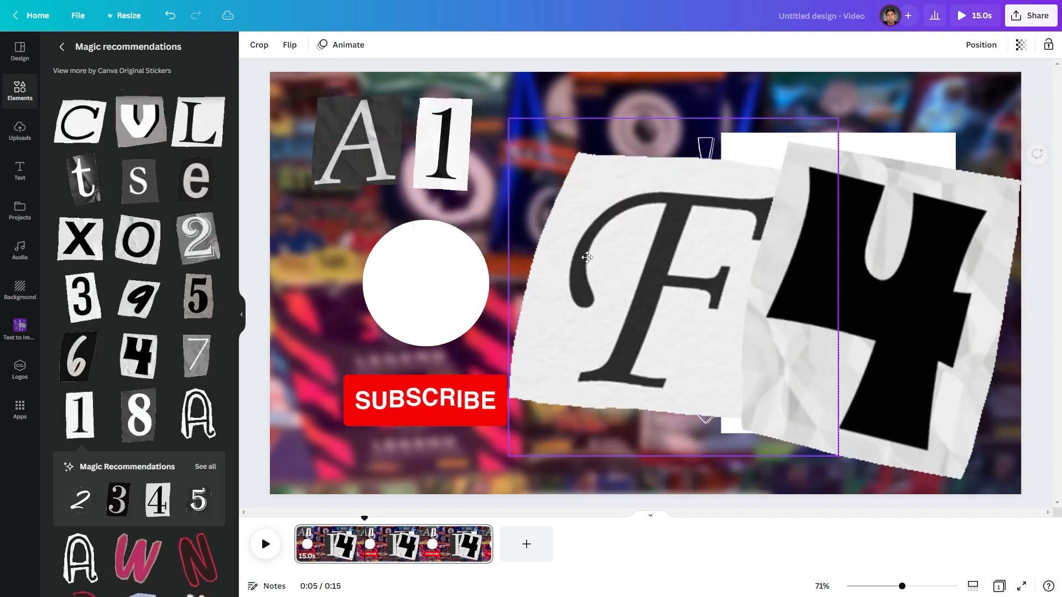
left_click_drag(587, 257, 565, 239)
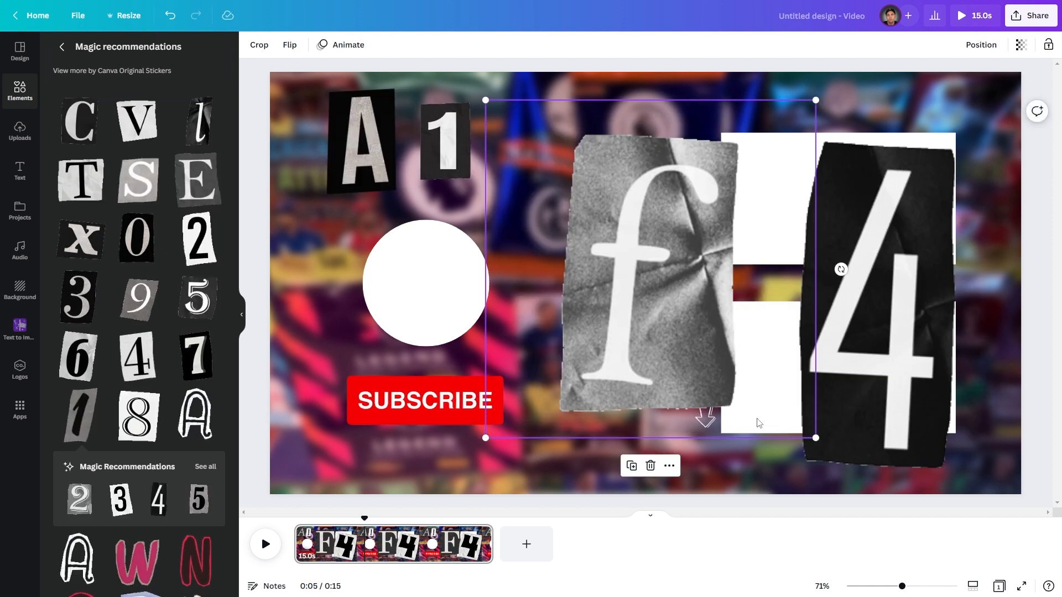
left_click_drag(816, 437, 542, 217)
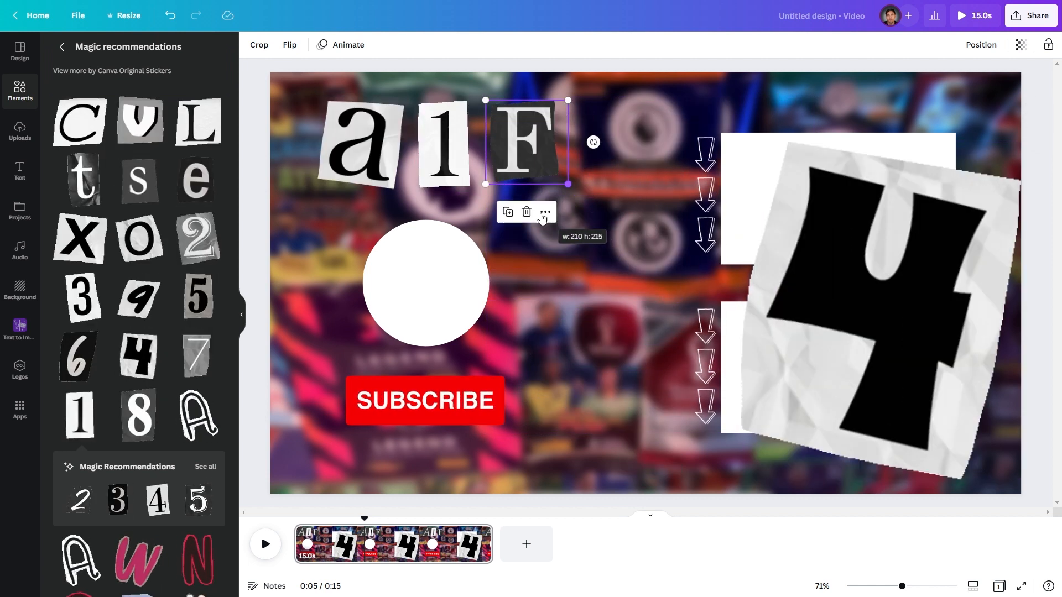
- Shrink the cutout 4 and place it to the right of the F at the top
left_click(861, 334)
left_click_drag(861, 334, 718, 272)
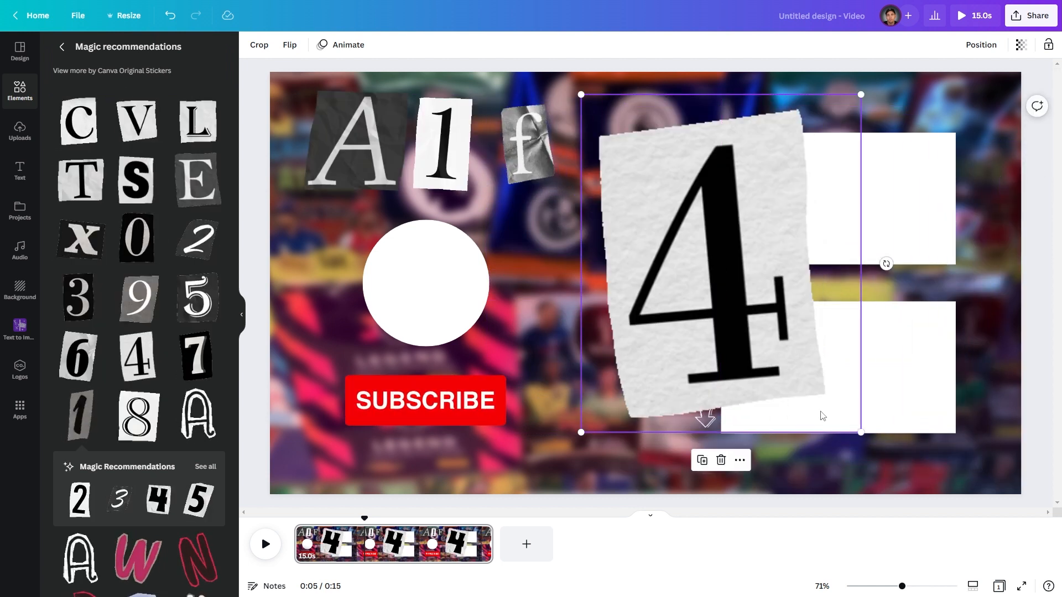
left_click_drag(859, 431, 627, 197)
- Resize and nudge the A, 1, F and 4 letters so they line up evenly in a row
left_click(368, 148)
left_click_drag(407, 93, 385, 110)
left_click(444, 143)
left_click_drag(475, 94, 468, 100)
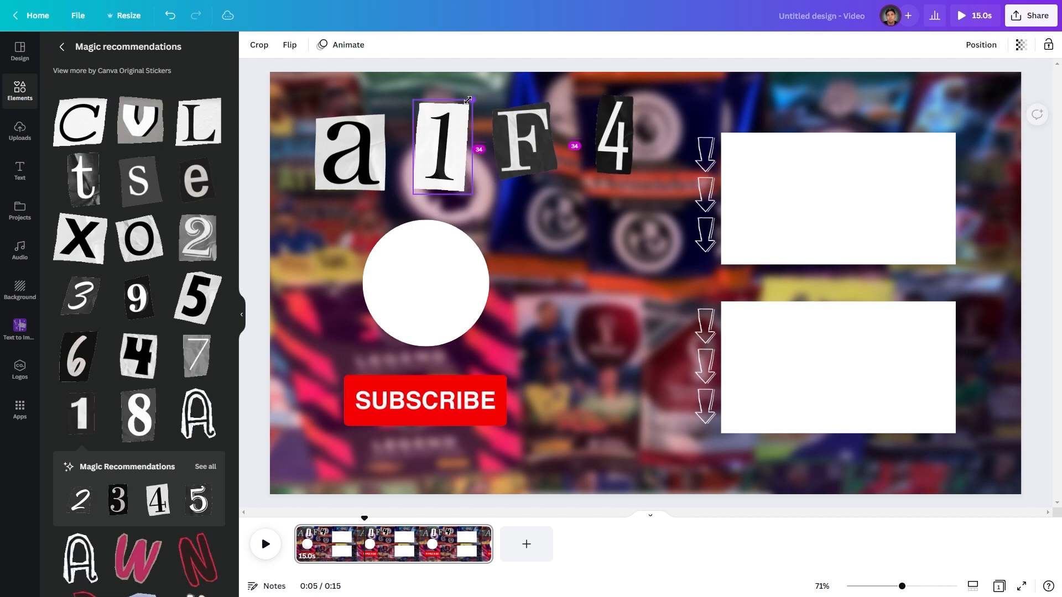
left_click(359, 144)
left_click_drag(359, 144, 357, 143)
left_click_drag(433, 148, 427, 148)
left_click_drag(519, 152, 520, 156)
left_click_drag(607, 156, 598, 164)
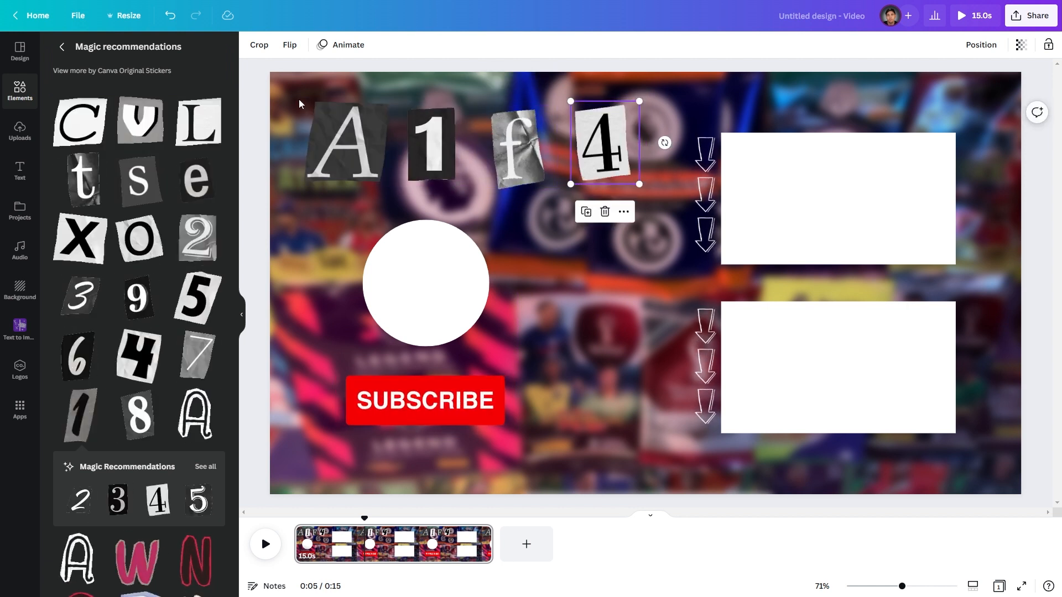
- Select all four cutout letters and shrink them together above the circle
left_click_drag(299, 103, 614, 122)
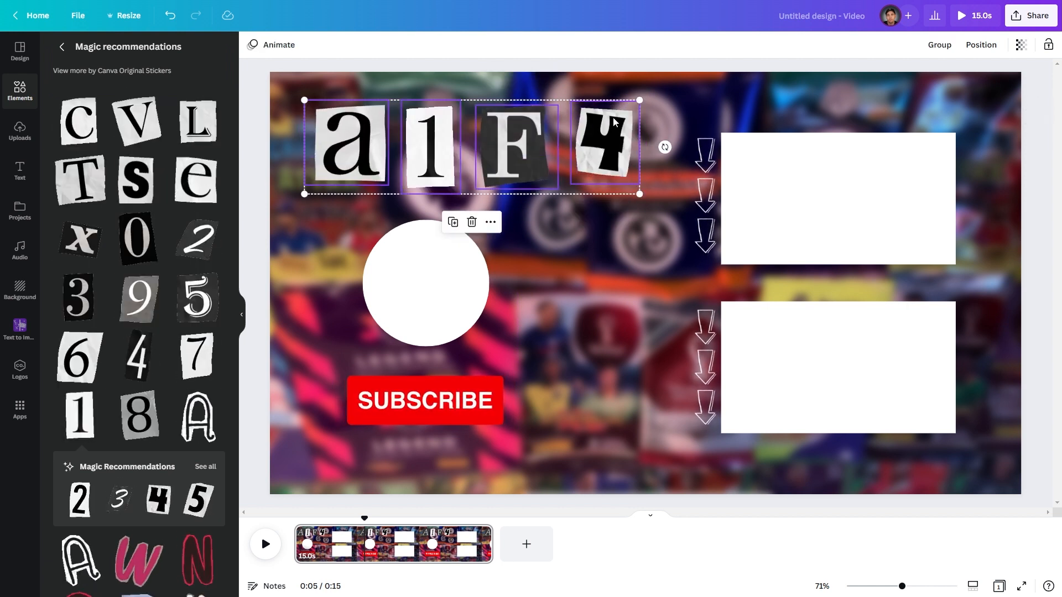
left_click_drag(639, 100, 557, 147)
- Move the white circle and the SUBSCRIBE button slightly right to center them under the letters
left_click_drag(422, 266, 440, 266)
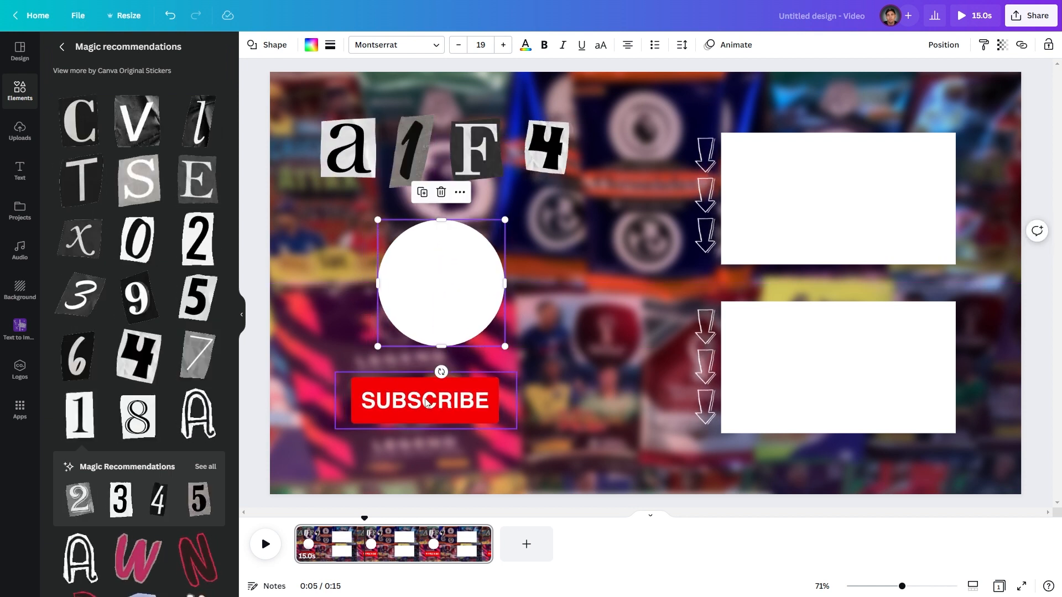
left_click_drag(409, 401, 425, 400)
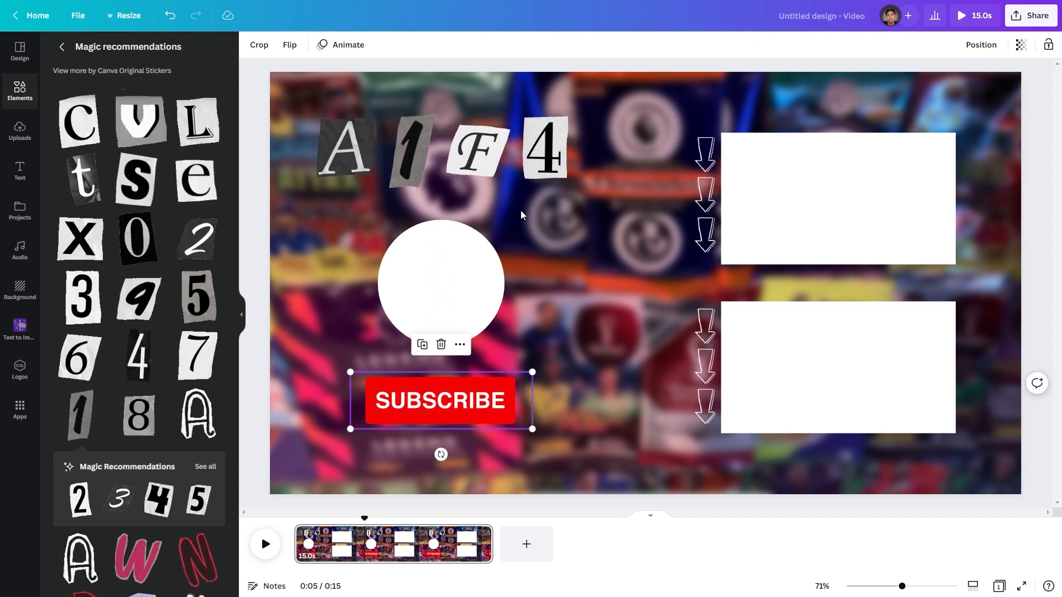
left_click(593, 305)
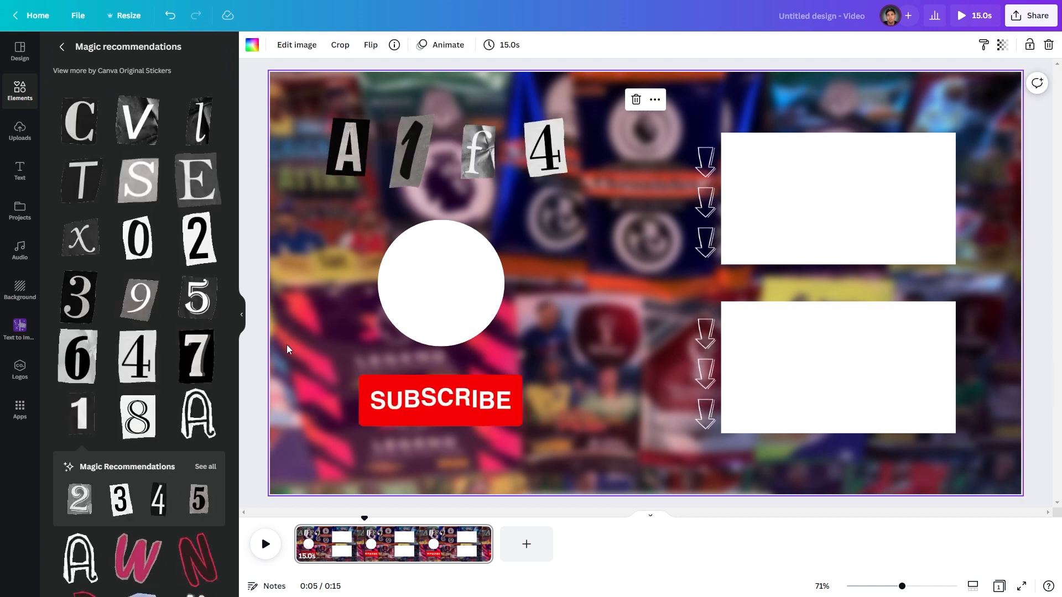
- Add a heading text box and enter the text Latest Video
left_click(242, 314)
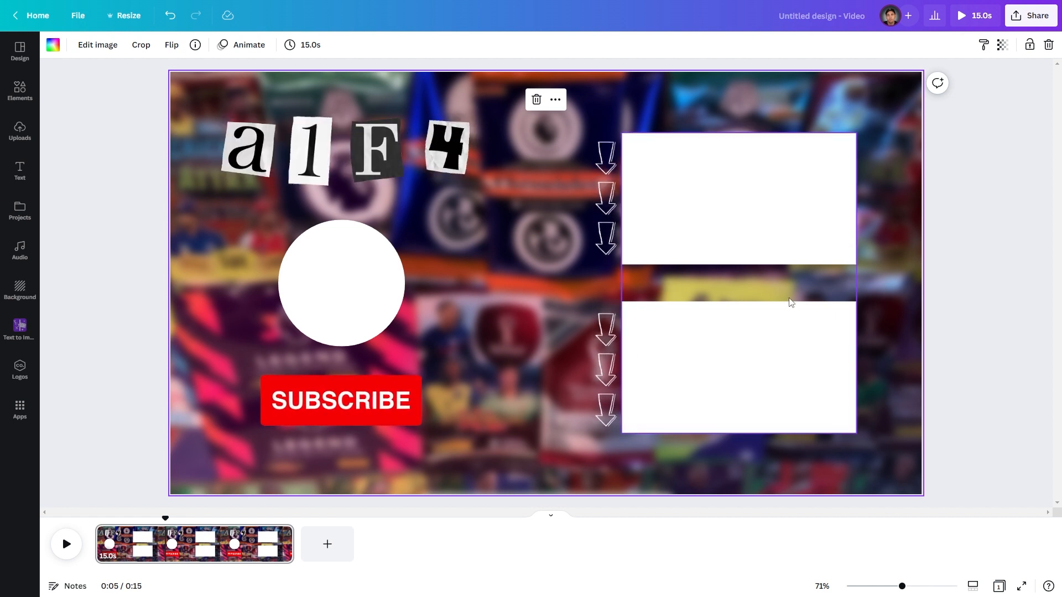
left_click(20, 167)
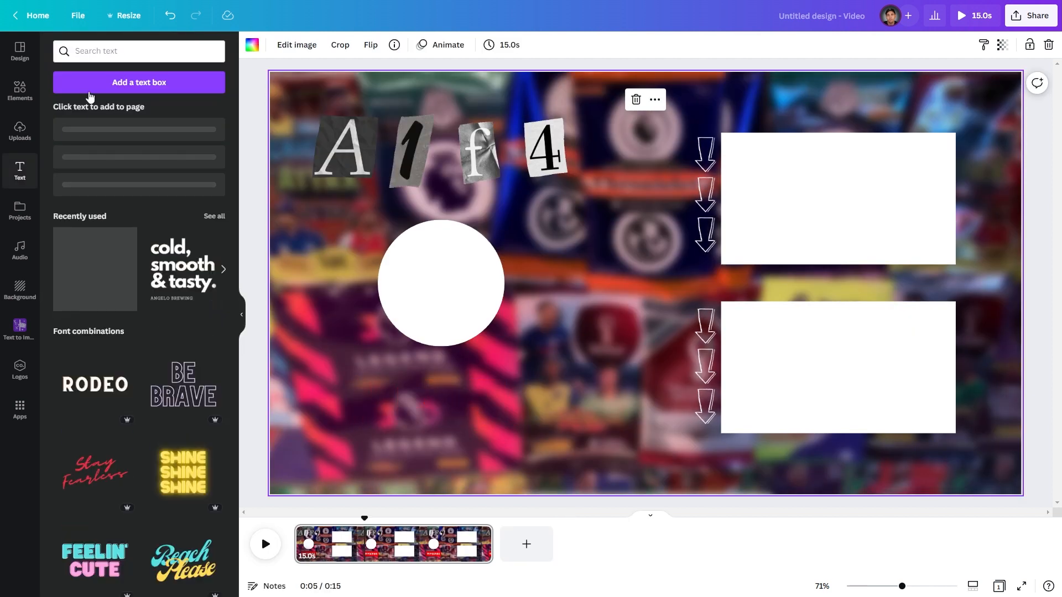
left_click(102, 138)
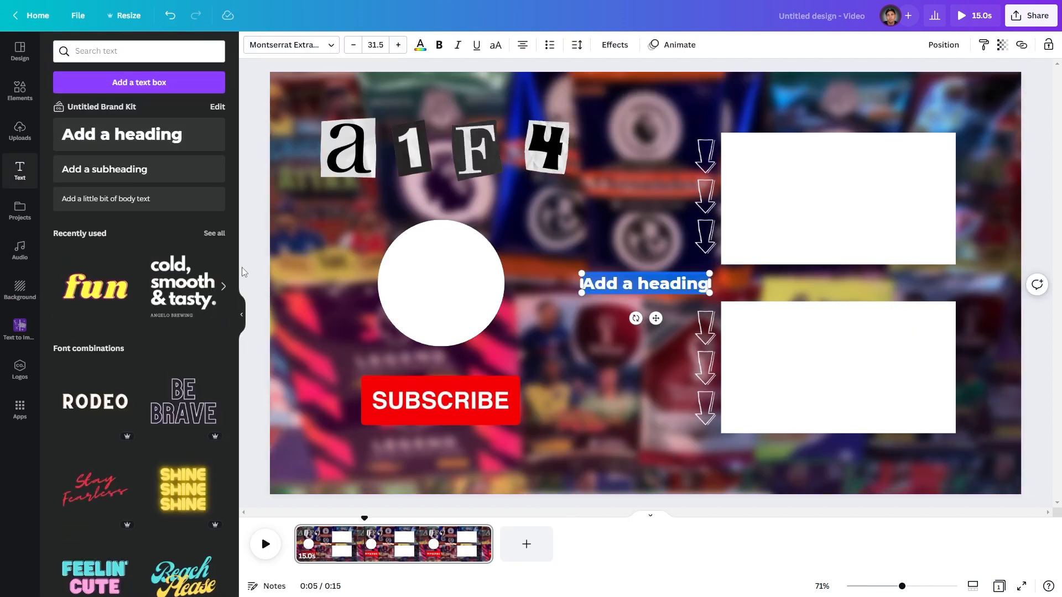
left_click(237, 307)
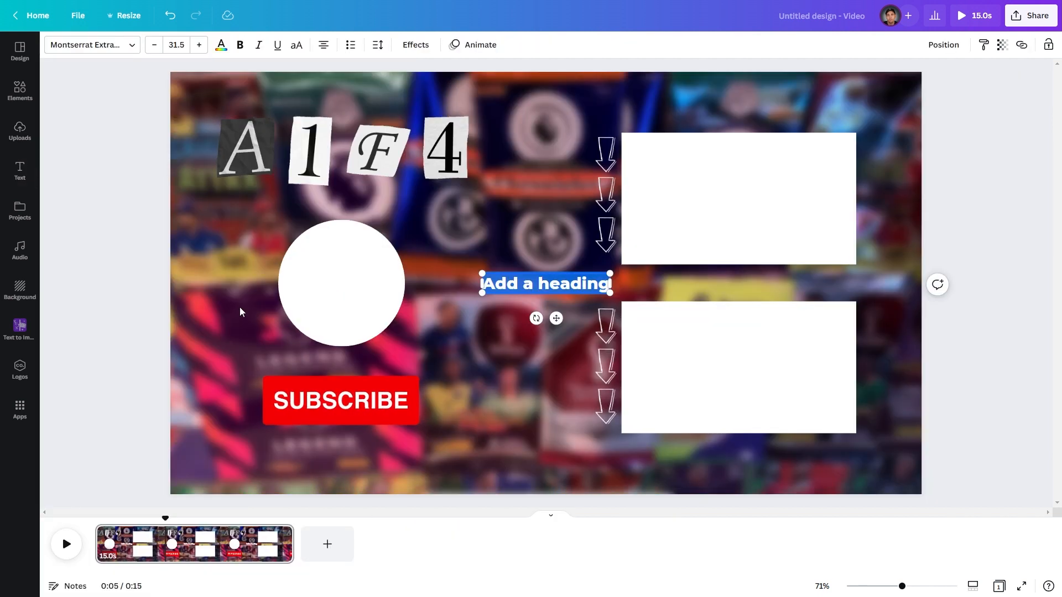
type("Lar")
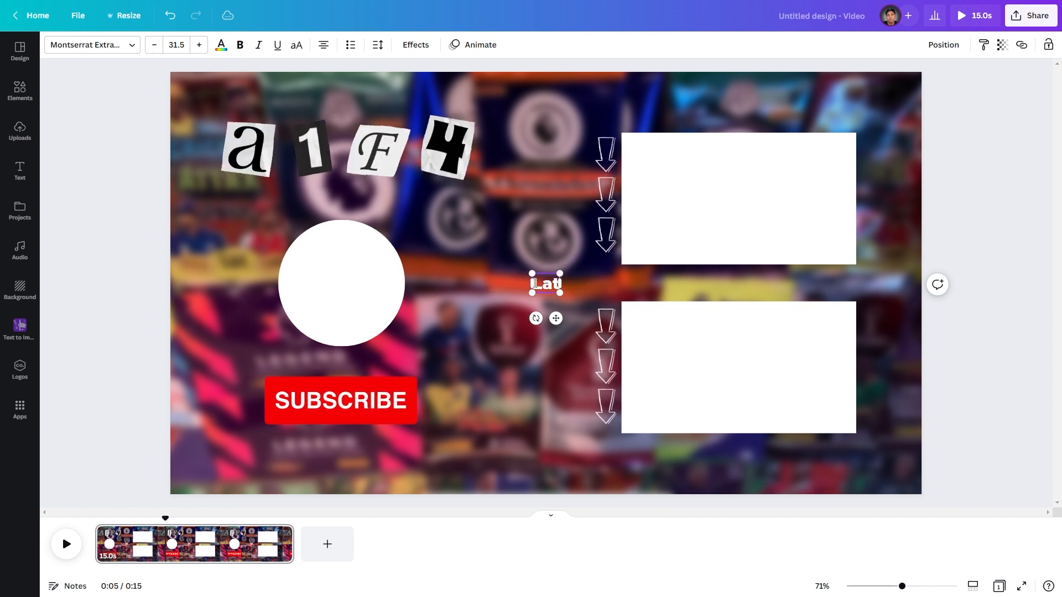
type("est Video")
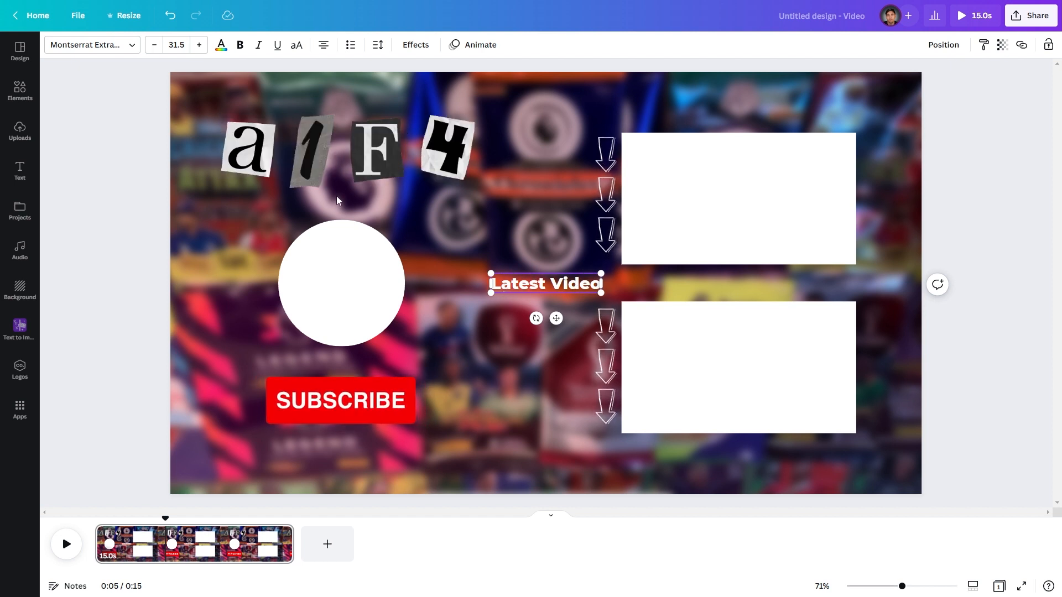
- Change the heading font to Fredoka One and move it above the upper white rectangle
left_click(122, 49)
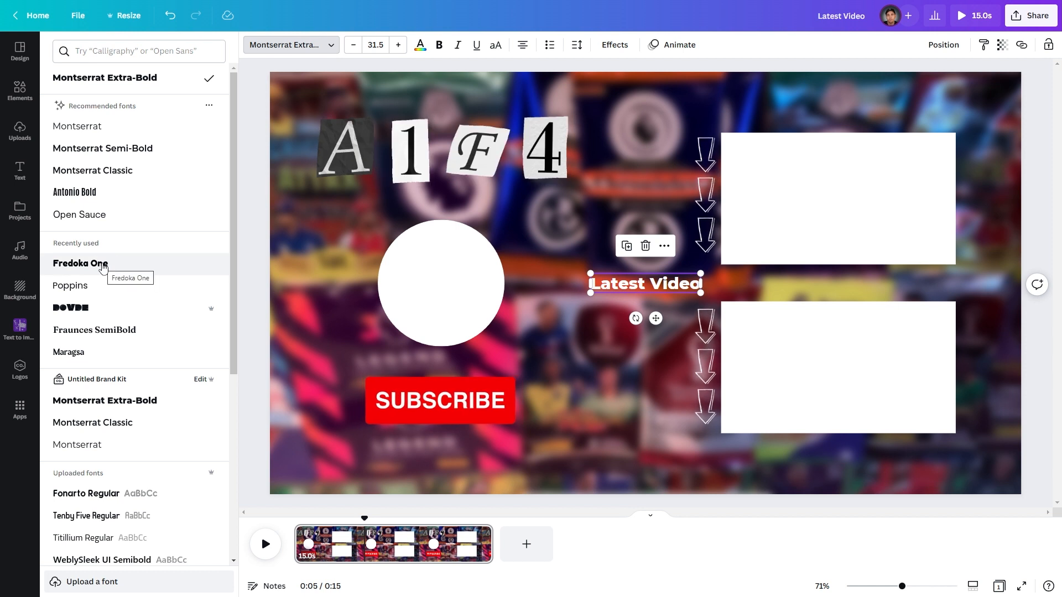
left_click(628, 291)
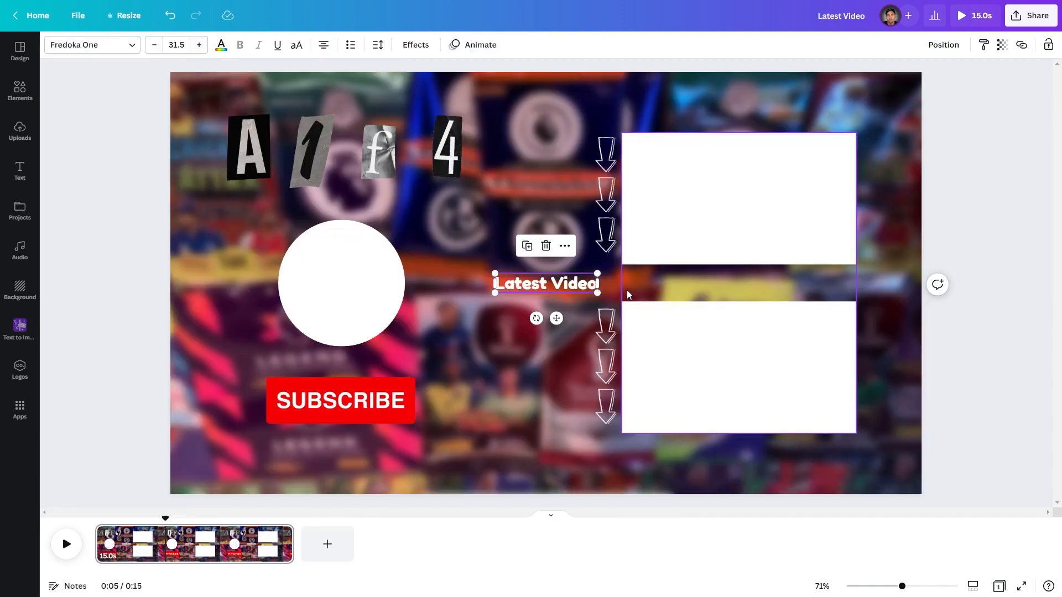
left_click(494, 307)
left_click_drag(540, 293, 667, 130)
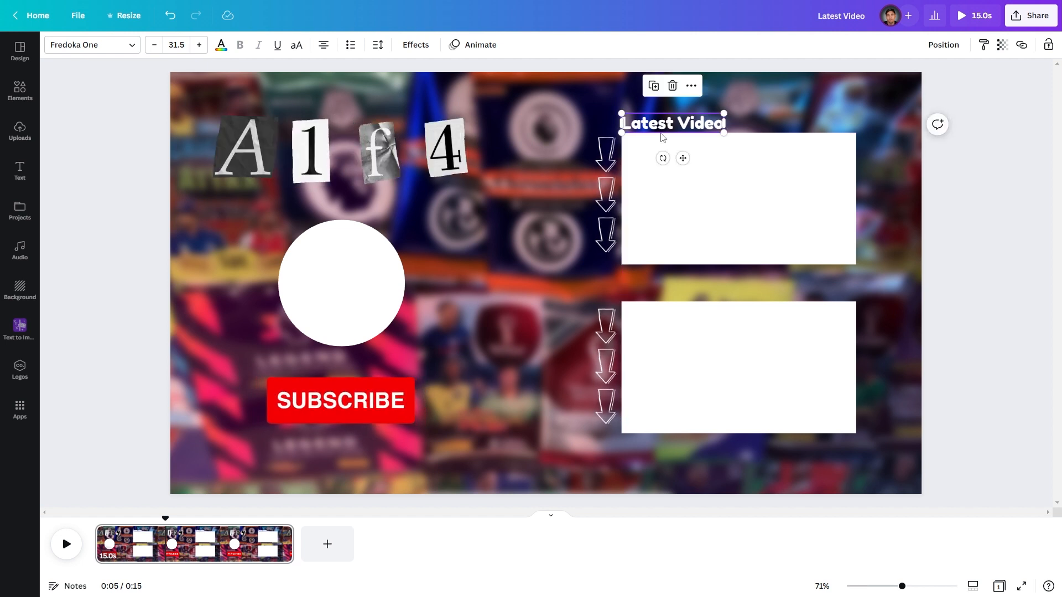
- Duplicate the heading above the lower rectangle and change its text to Recommended Video
left_click_drag(664, 167, 667, 291)
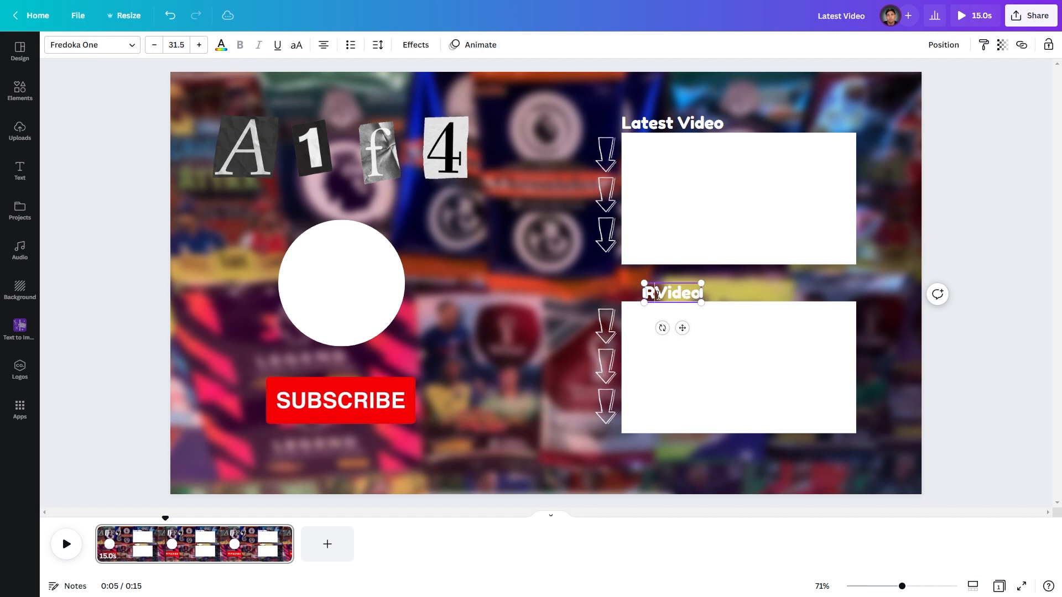
type("ccomended")
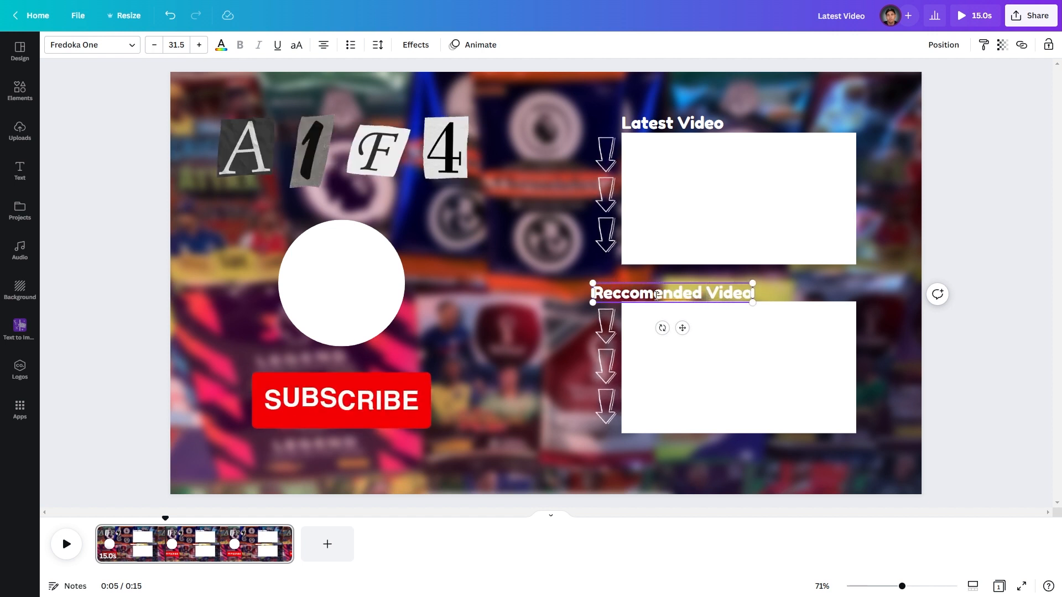
right_click(654, 294)
left_click(674, 302)
left_click(676, 274)
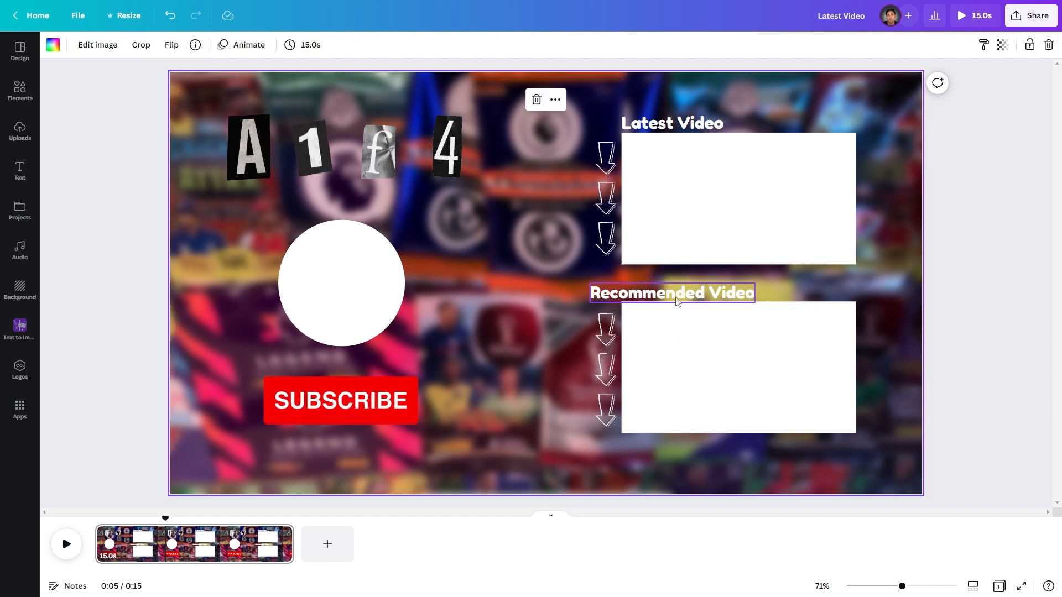